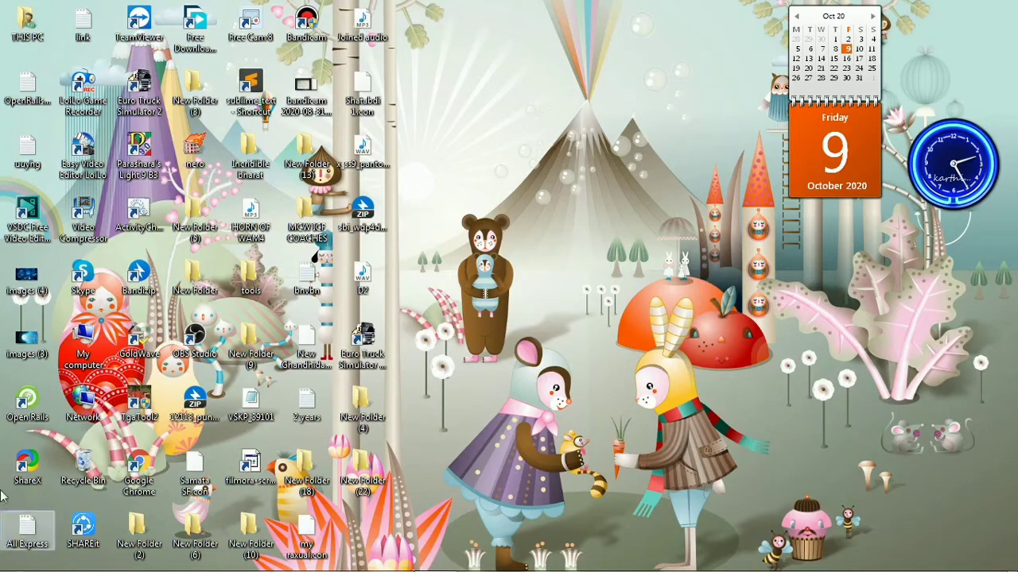
{"action": "left_click", "coordinate": [19, 558]}
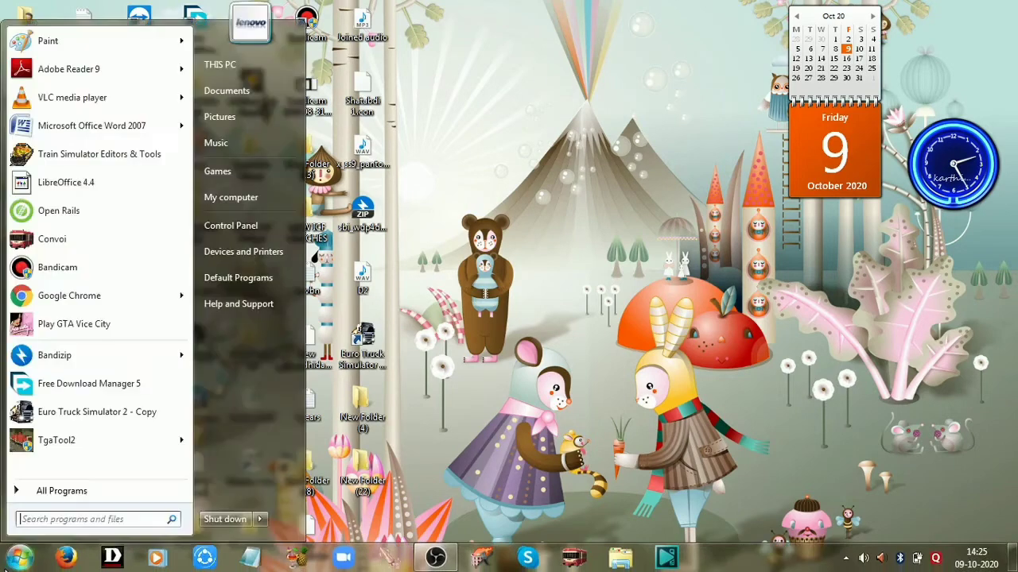
{"action": "left_click", "coordinate": [549, 156]}
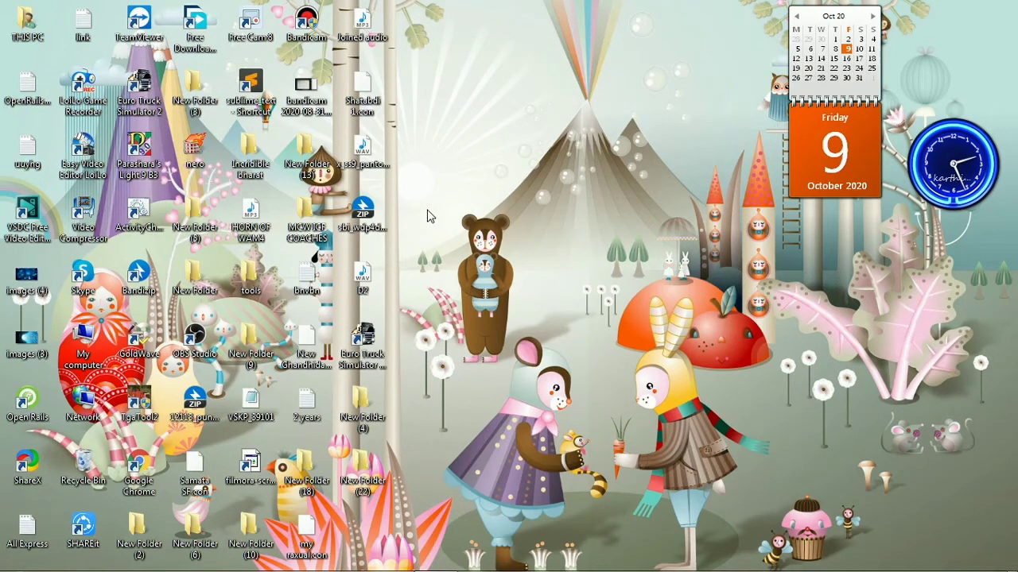
{"action": "left_click", "coordinate": [5, 562]}
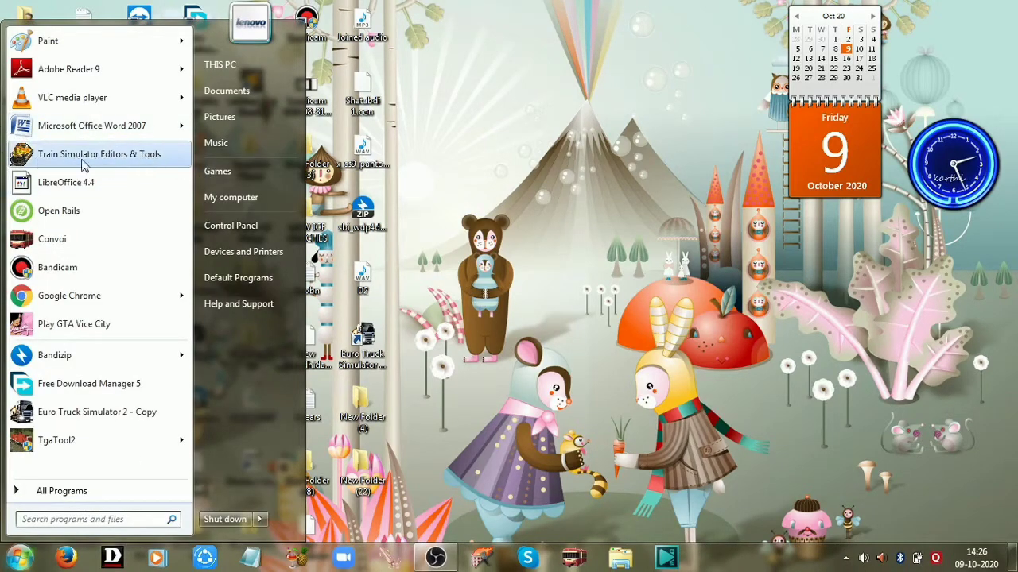
{"action": "left_click", "coordinate": [510, 368]}
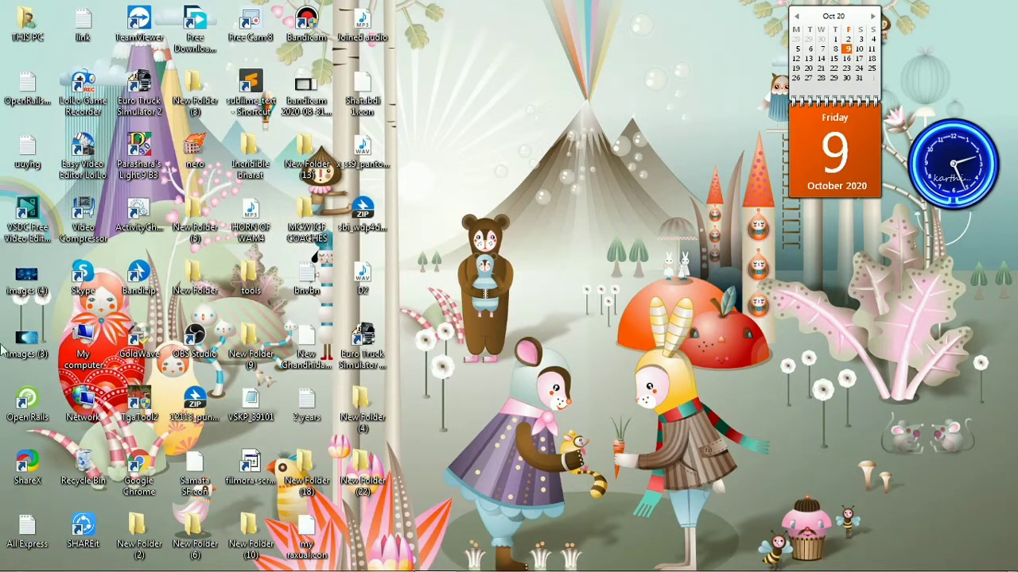
Step: Launch Train Simulator Editors & Tools and open the Activity Editor, continuing past the train database file errors
{"action": "left_click", "coordinate": [19, 558]}
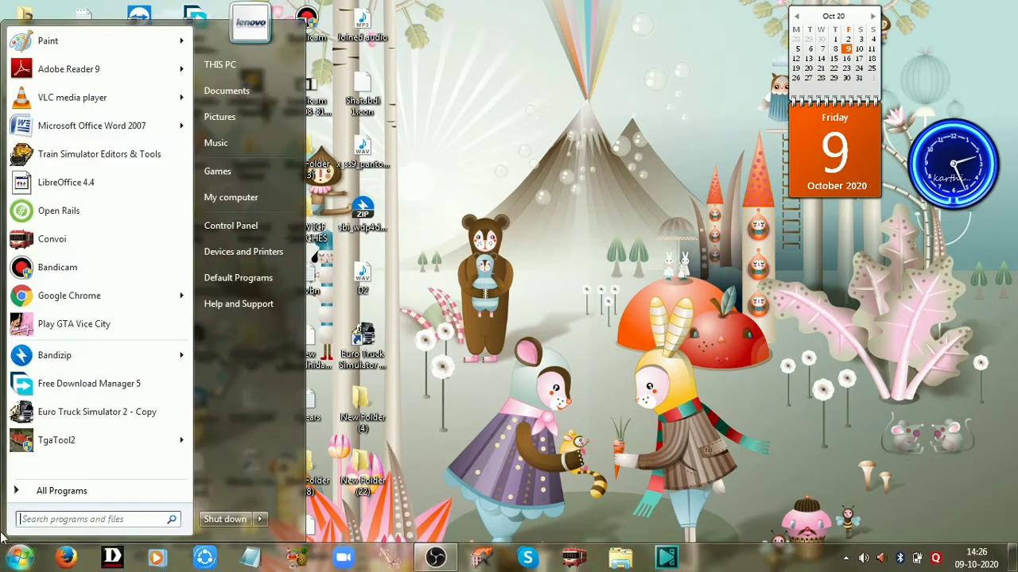
{"action": "left_click", "coordinate": [83, 154]}
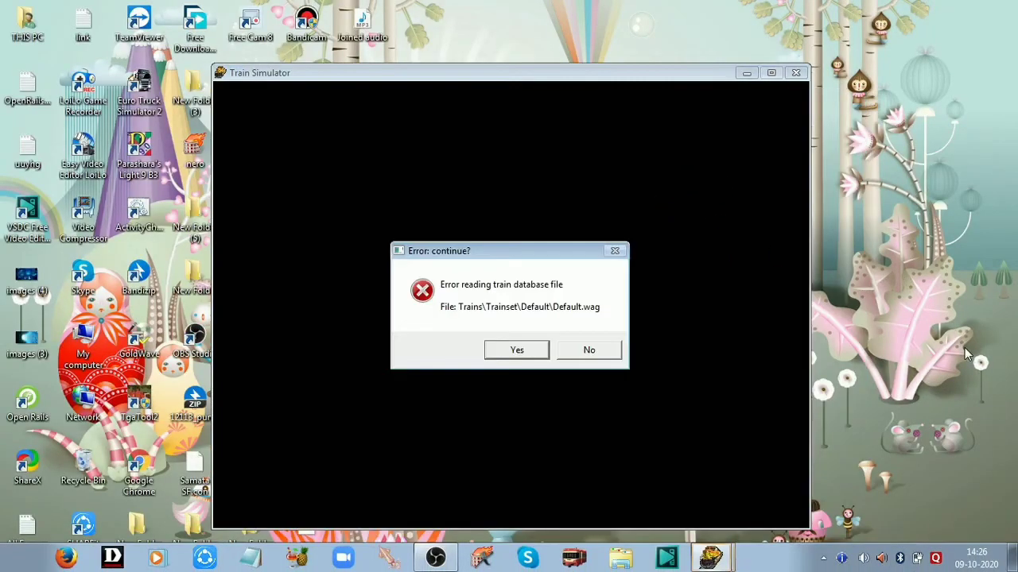
{"action": "key", "text": "Return"}
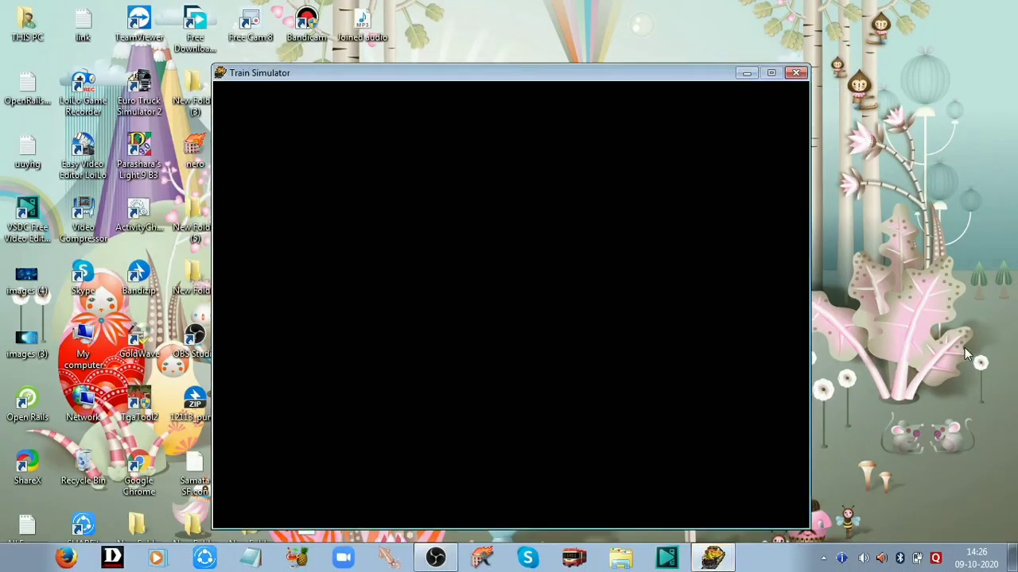
{"action": "key", "text": "Return"}
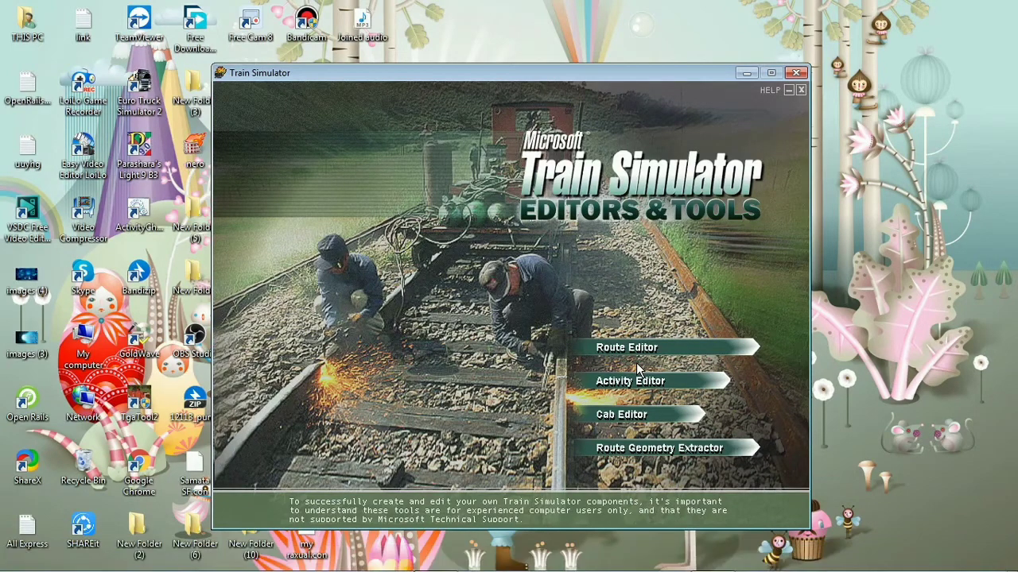
{"action": "left_click", "coordinate": [610, 390]}
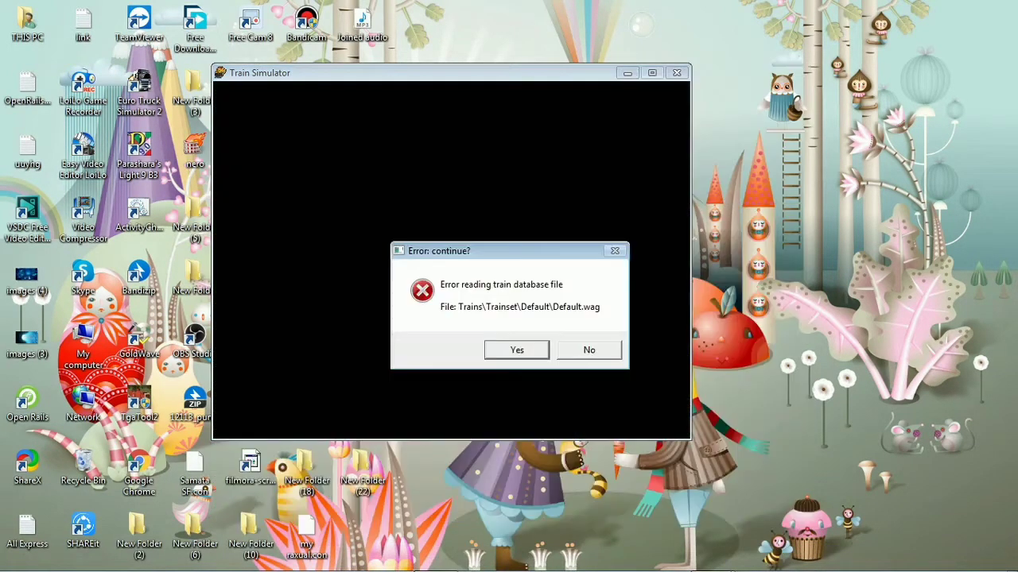
{"action": "left_click", "coordinate": [513, 354]}
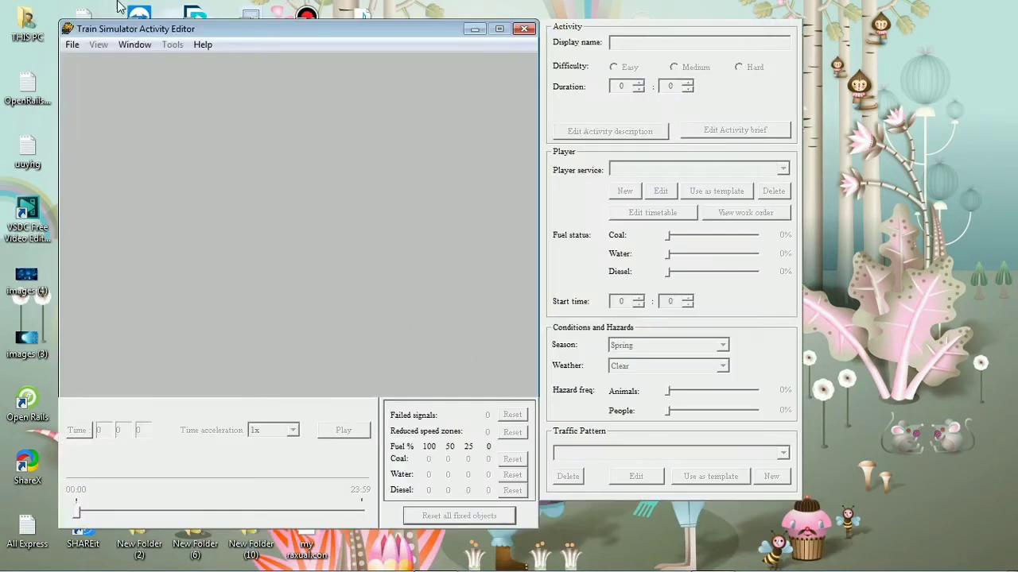
Step: Start a new activity on the Western Railways V2 route
{"action": "left_click", "coordinate": [72, 46]}
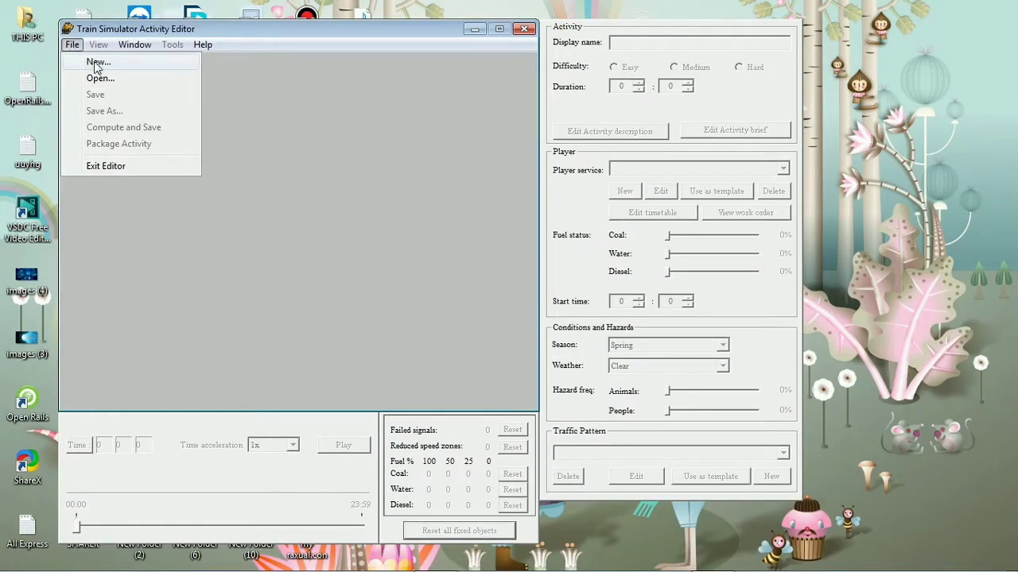
{"action": "left_click", "coordinate": [99, 63]}
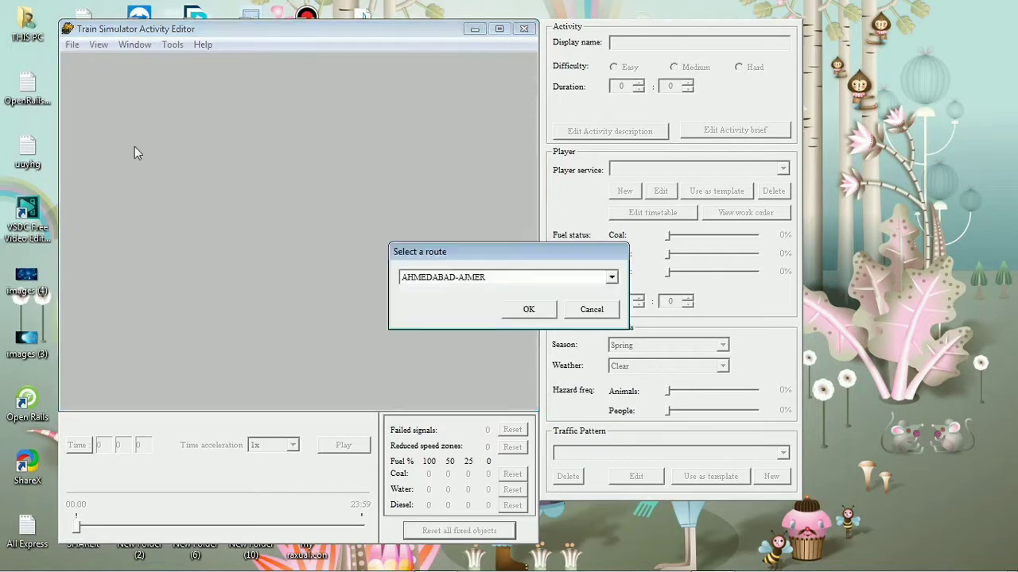
{"action": "left_click", "coordinate": [457, 277]}
{"action": "scroll", "coordinate": [469, 334], "scroll_direction": "down", "scroll_amount": 5}
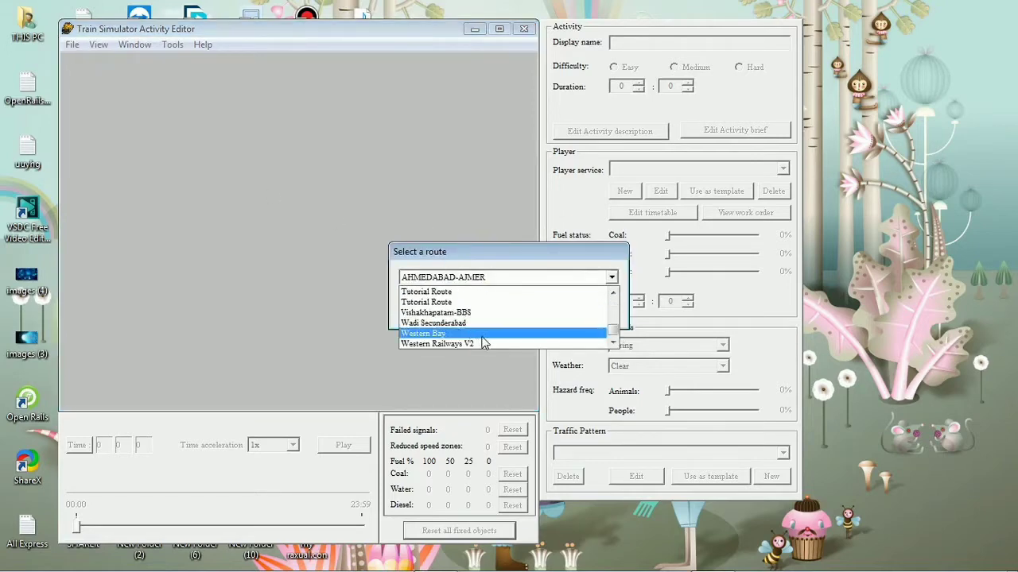
{"action": "left_click", "coordinate": [465, 344]}
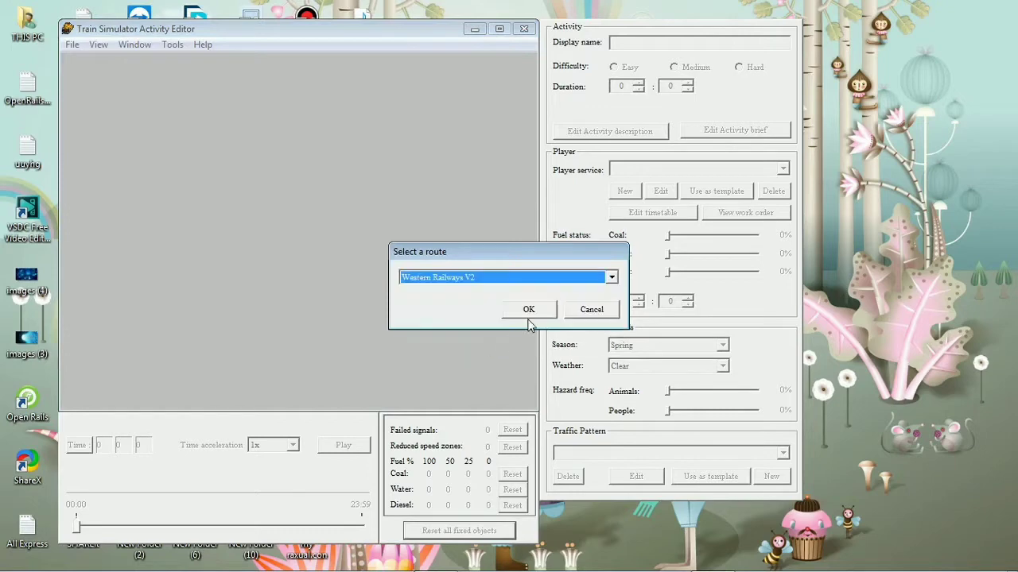
{"action": "left_click", "coordinate": [523, 310]}
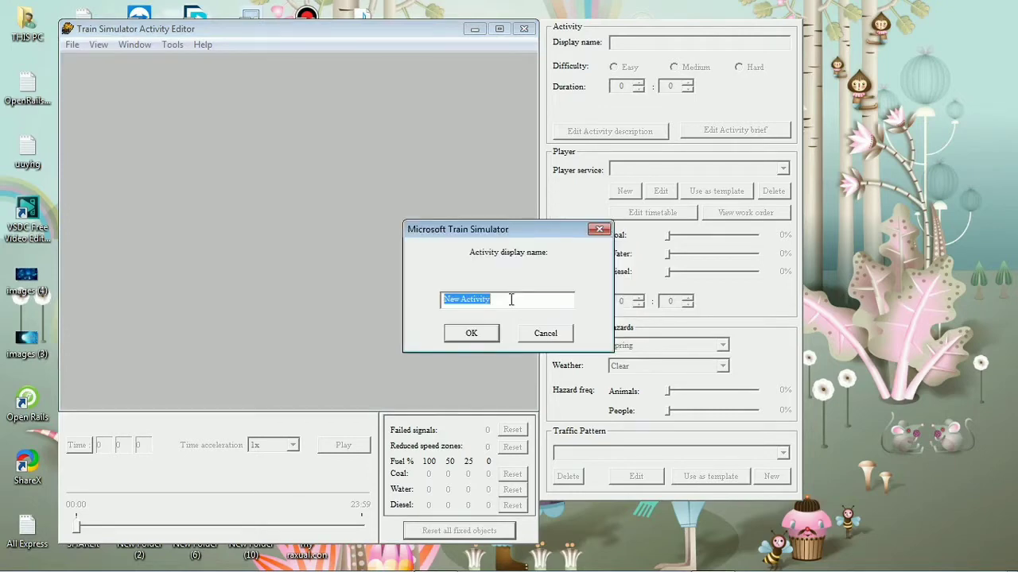
Step: Enter Testing as the activity display name, copy that text for reuse, and accept the name
{"action": "type", "text": "Testing"}
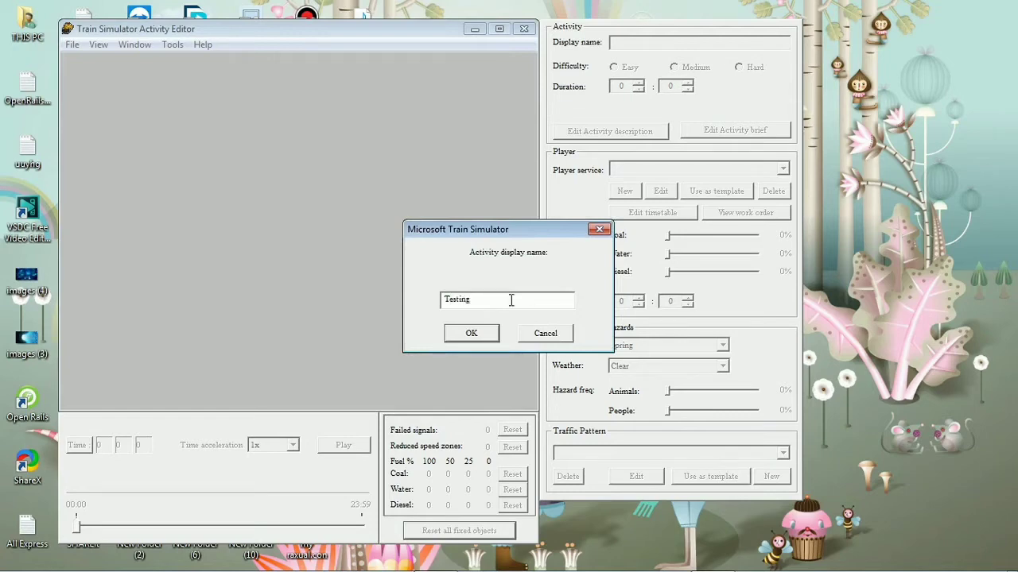
{"action": "left_click_drag", "start_coordinate": [511, 300], "coordinate": [406, 303]}
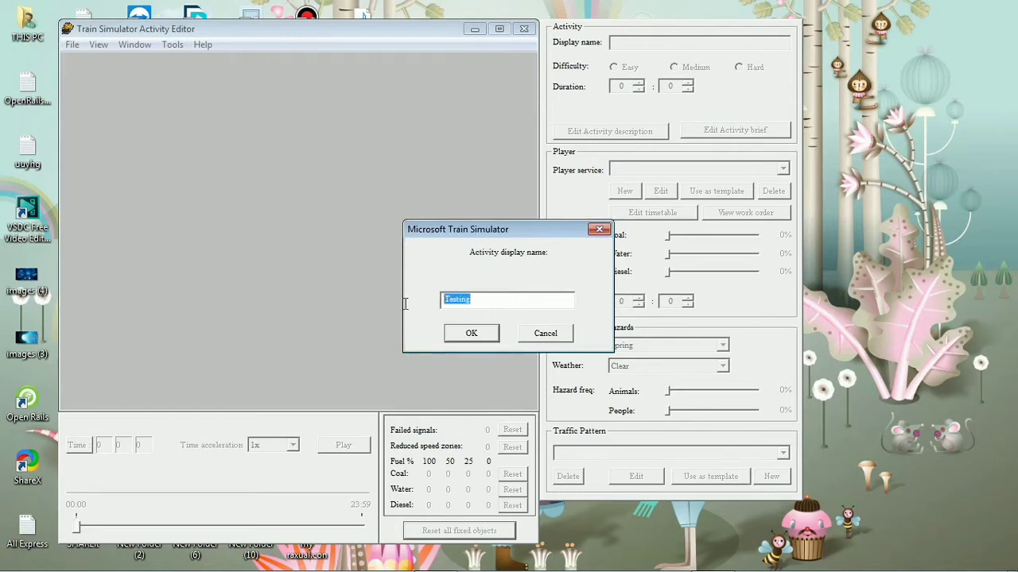
{"action": "right_click", "coordinate": [456, 296]}
{"action": "left_click", "coordinate": [472, 337]}
{"action": "left_click", "coordinate": [472, 335]}
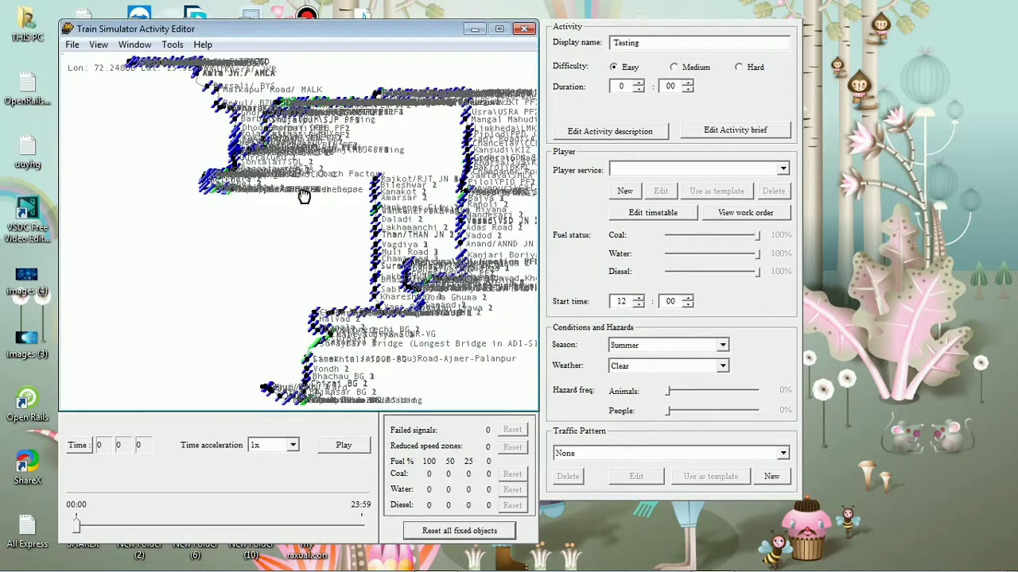
Step: Examine the route map from the overview down to the individual tracks at Sant Road station
{"action": "left_click_drag", "start_coordinate": [302, 193], "coordinate": [183, 188]}
{"action": "left_click_drag", "start_coordinate": [248, 250], "coordinate": [246, 287]}
{"action": "scroll", "coordinate": [303, 256], "scroll_direction": "up", "scroll_amount": 3}
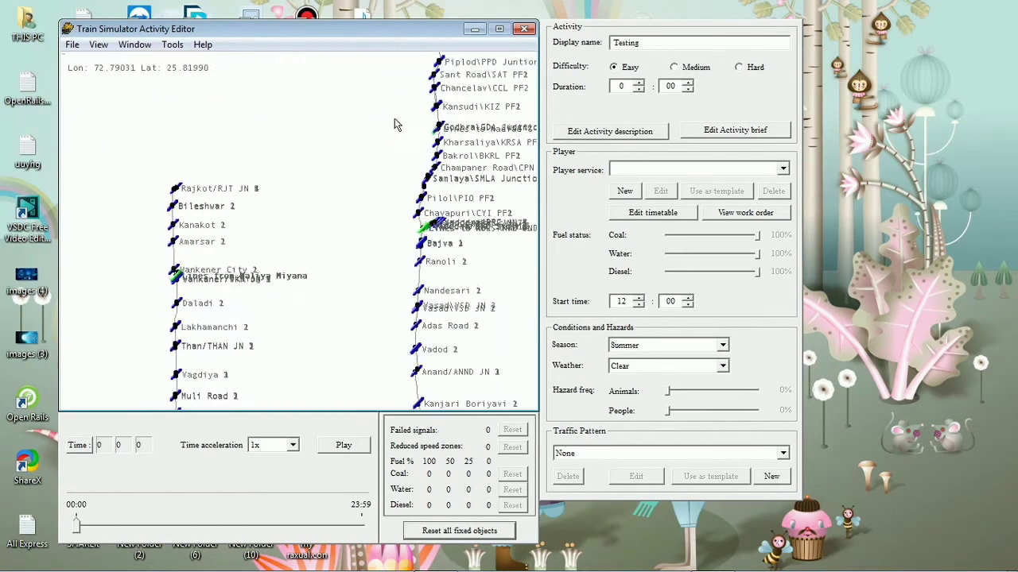
{"action": "left_click_drag", "start_coordinate": [235, 143], "coordinate": [117, 95]}
{"action": "scroll", "coordinate": [230, 167], "scroll_direction": "up", "scroll_amount": 2}
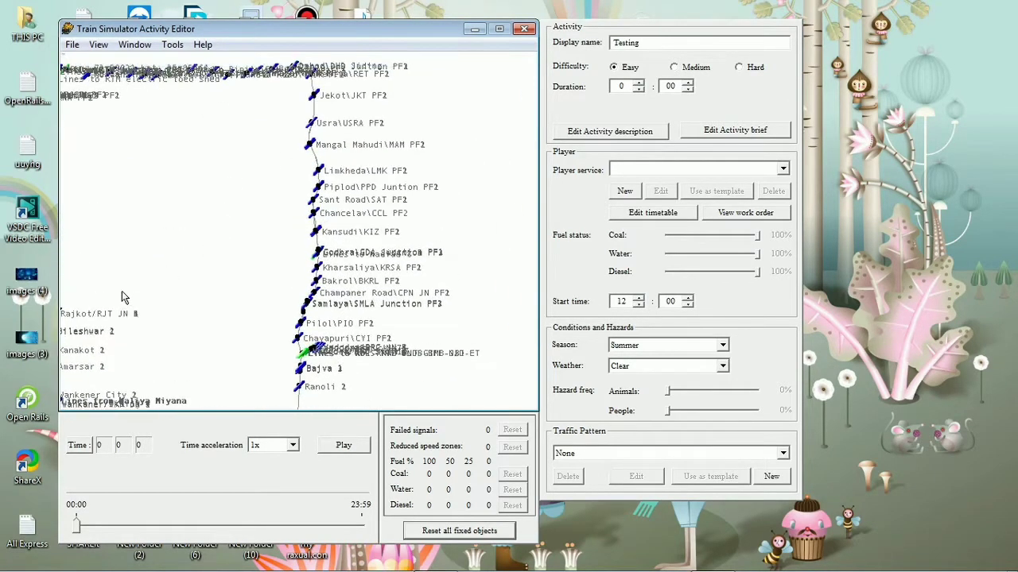
{"action": "scroll", "coordinate": [248, 179], "scroll_direction": "up", "scroll_amount": 5}
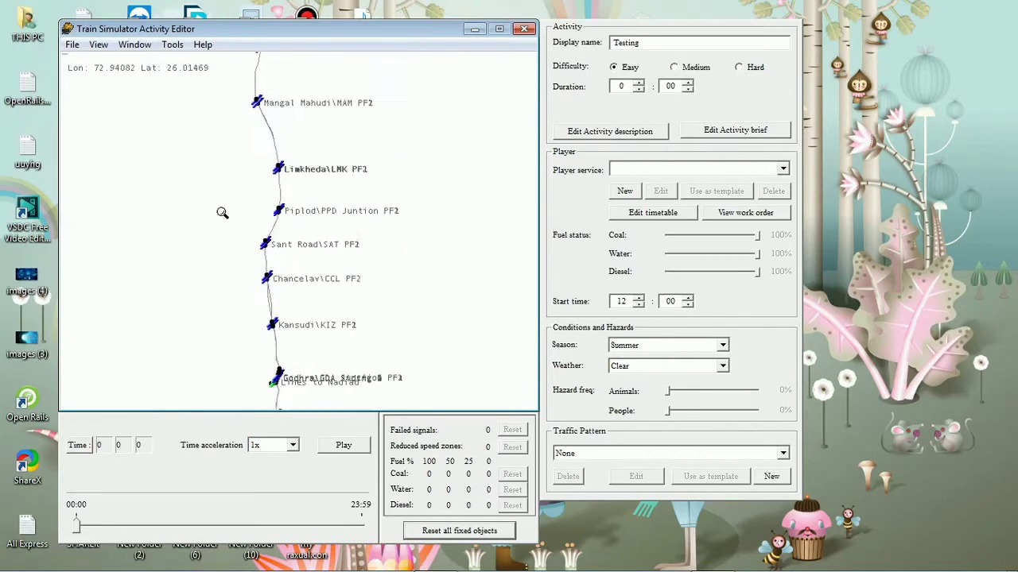
{"action": "left_click_drag", "start_coordinate": [282, 140], "coordinate": [310, 35]}
{"action": "scroll", "coordinate": [215, 231], "scroll_direction": "up", "scroll_amount": 2}
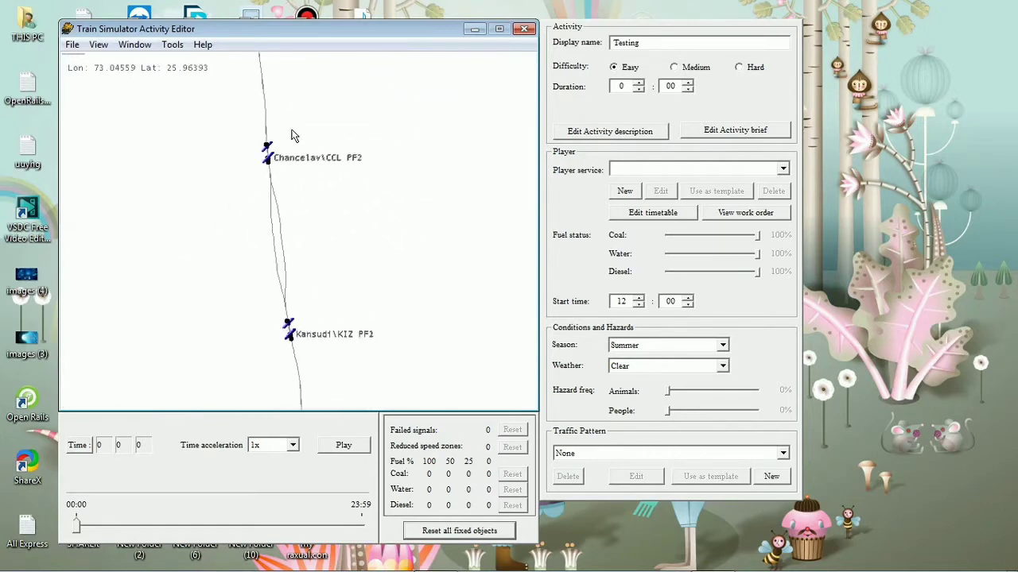
{"action": "left_click_drag", "start_coordinate": [191, 156], "coordinate": [263, 329]}
{"action": "scroll", "coordinate": [298, 223], "scroll_direction": "up", "scroll_amount": 2}
{"action": "scroll", "coordinate": [223, 310], "scroll_direction": "down", "scroll_amount": 1}
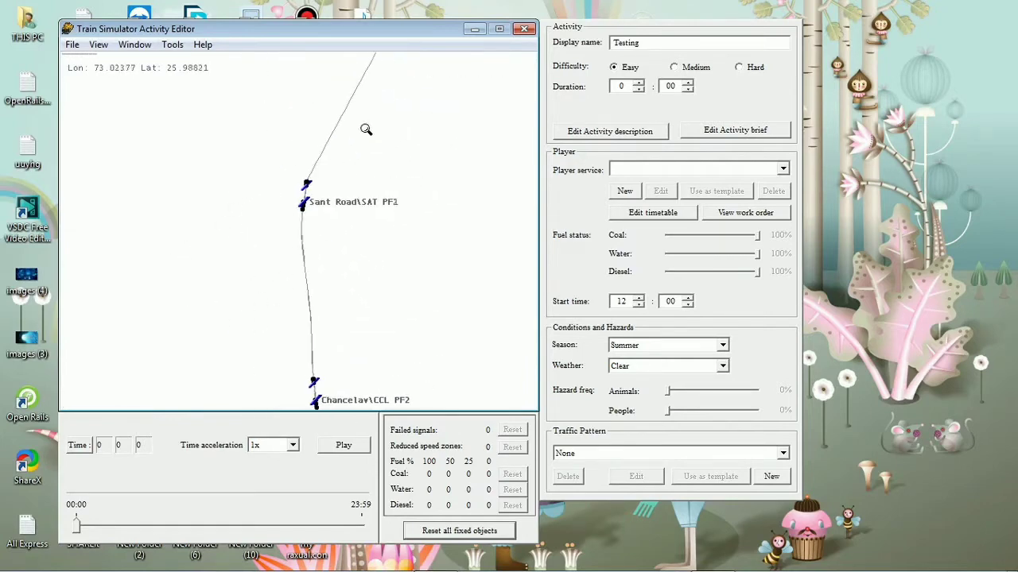
{"action": "scroll", "coordinate": [367, 270], "scroll_direction": "up", "scroll_amount": 2}
{"action": "scroll", "coordinate": [386, 143], "scroll_direction": "up", "scroll_amount": 2}
{"action": "scroll", "coordinate": [200, 196], "scroll_direction": "up", "scroll_amount": 1}
{"action": "scroll", "coordinate": [352, 159], "scroll_direction": "up", "scroll_amount": 1}
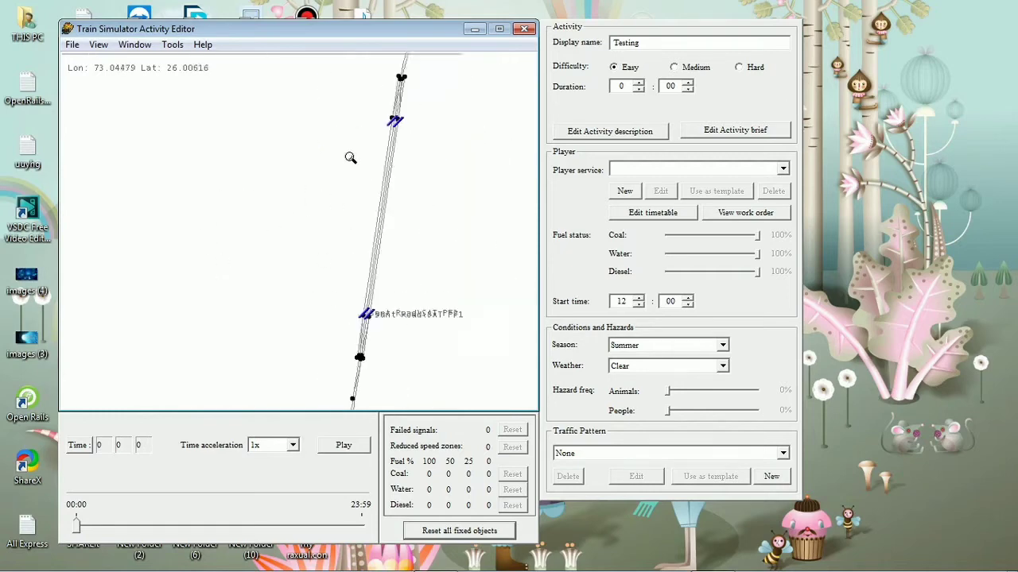
{"action": "scroll", "coordinate": [204, 216], "scroll_direction": "up", "scroll_amount": 3}
{"action": "left_click_drag", "start_coordinate": [204, 216], "coordinate": [247, 250]}
{"action": "scroll", "coordinate": [329, 254], "scroll_direction": "up", "scroll_amount": 2}
{"action": "scroll", "coordinate": [295, 295], "scroll_direction": "up", "scroll_amount": 1}
{"action": "scroll", "coordinate": [324, 250], "scroll_direction": "up", "scroll_amount": 1}
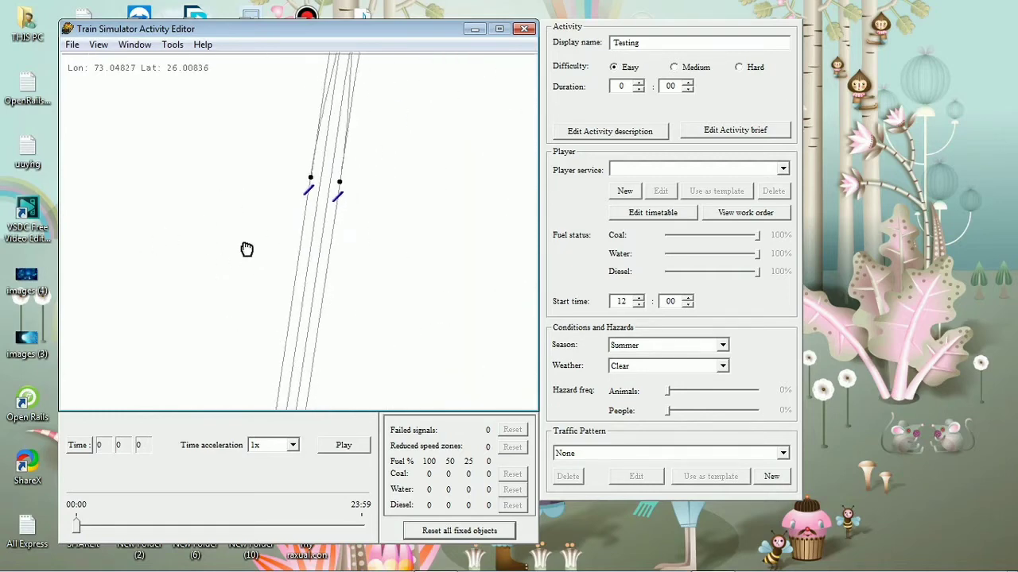
Step: Set the activity's difficulty to Medium and duration to 1:00, and paste Testing as the activity description
{"action": "left_click", "coordinate": [674, 69]}
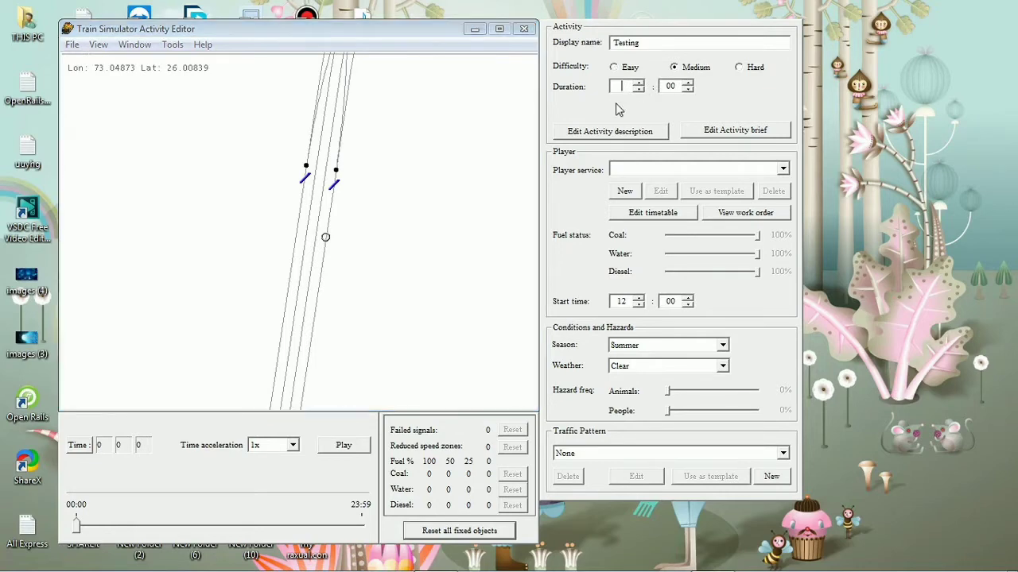
{"action": "left_click", "coordinate": [614, 135]}
{"action": "right_click", "coordinate": [441, 260]}
{"action": "left_click", "coordinate": [502, 318]}
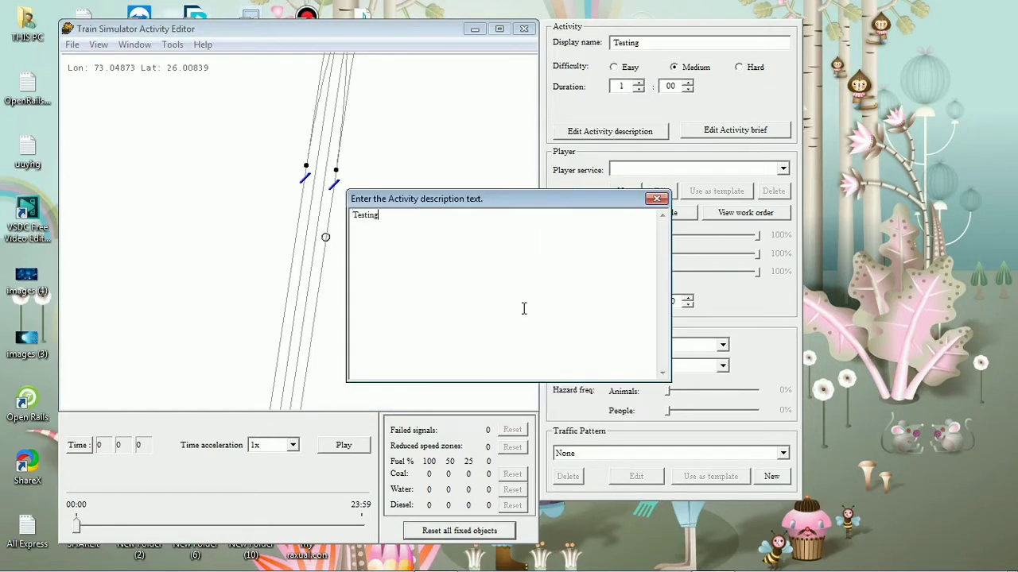
{"action": "left_click", "coordinate": [657, 198]}
Step: Paste Testing as the activity briefing text and close the briefing editor
{"action": "left_click", "coordinate": [746, 130]}
{"action": "right_click", "coordinate": [461, 265]}
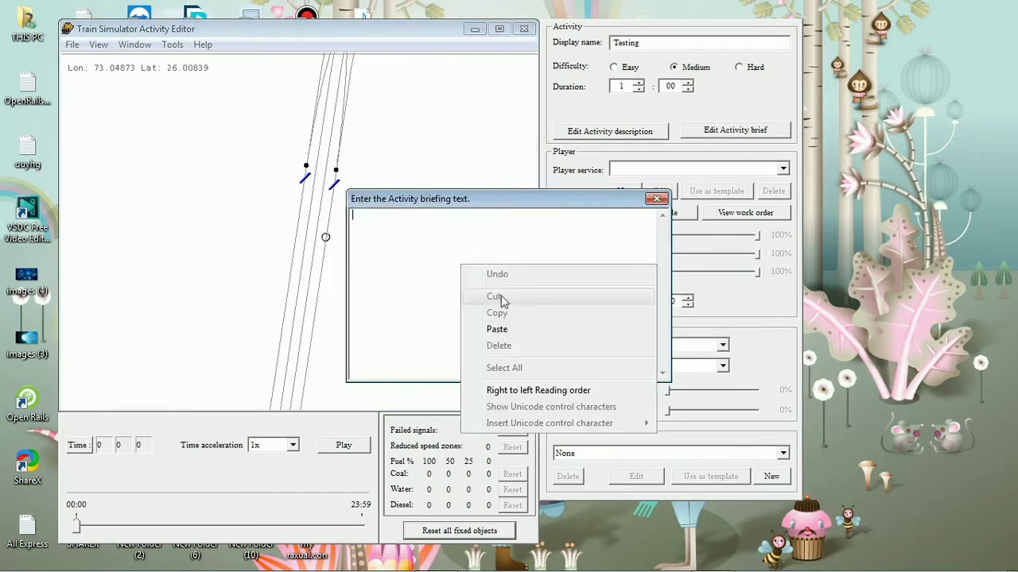
{"action": "left_click", "coordinate": [496, 330]}
{"action": "left_click", "coordinate": [656, 198]}
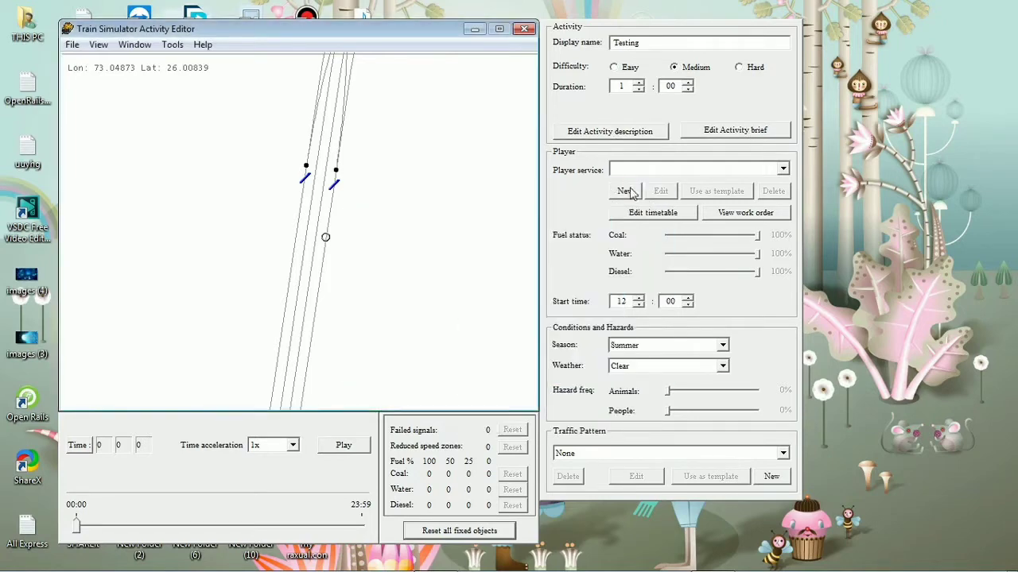
Step: Create a new player service with Testing as name and display name, and expected player performance 99
{"action": "left_click", "coordinate": [623, 191]}
{"action": "left_click", "coordinate": [555, 353]}
{"action": "right_click", "coordinate": [205, 87]}
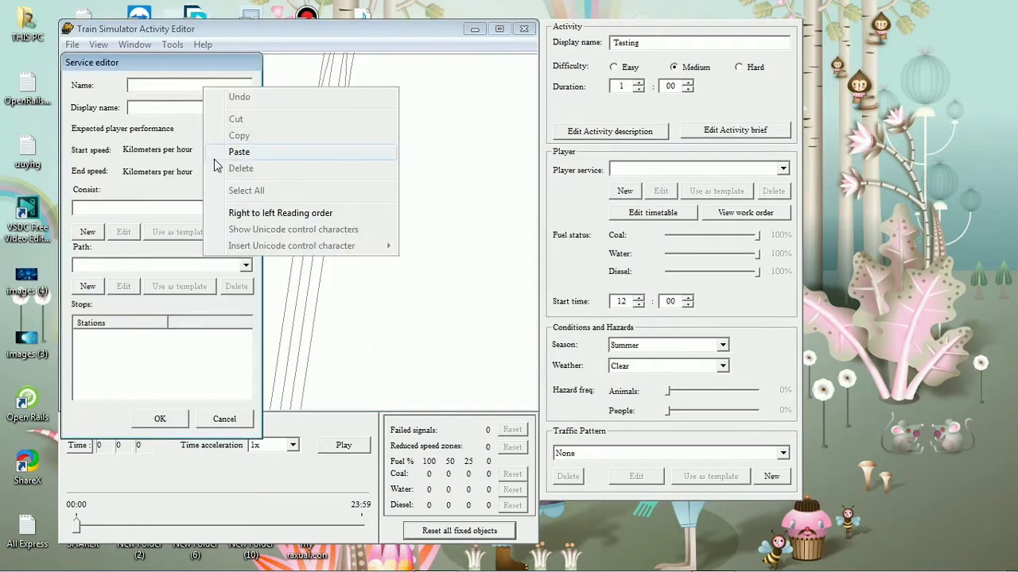
{"action": "left_click", "coordinate": [230, 144]}
{"action": "right_click", "coordinate": [196, 107]}
{"action": "left_click", "coordinate": [229, 167]}
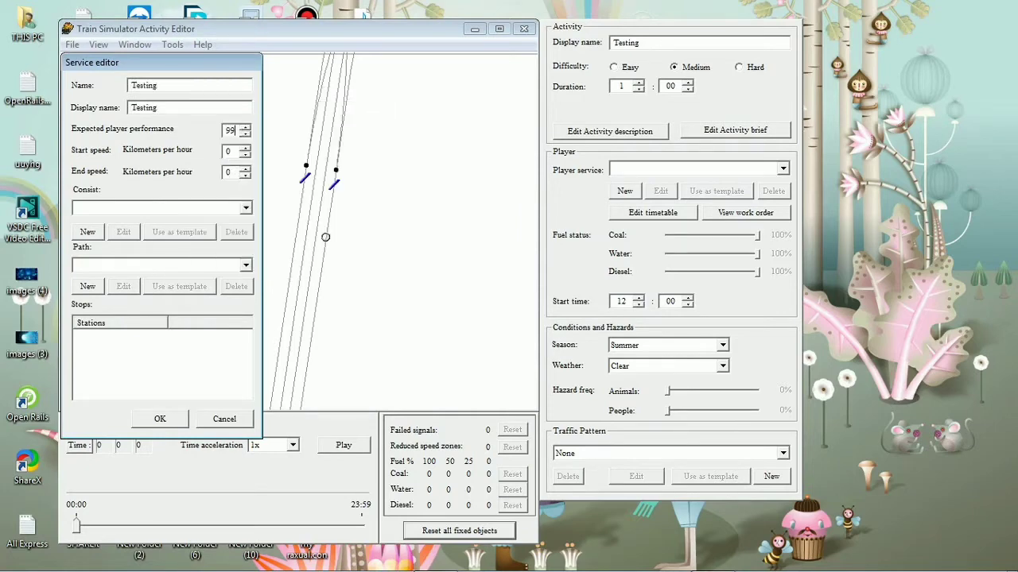
Step: Choose Avintika Express as the consist of the Testing player service
{"action": "left_click", "coordinate": [181, 208]}
{"action": "scroll", "coordinate": [191, 246], "scroll_direction": "down", "scroll_amount": 2}
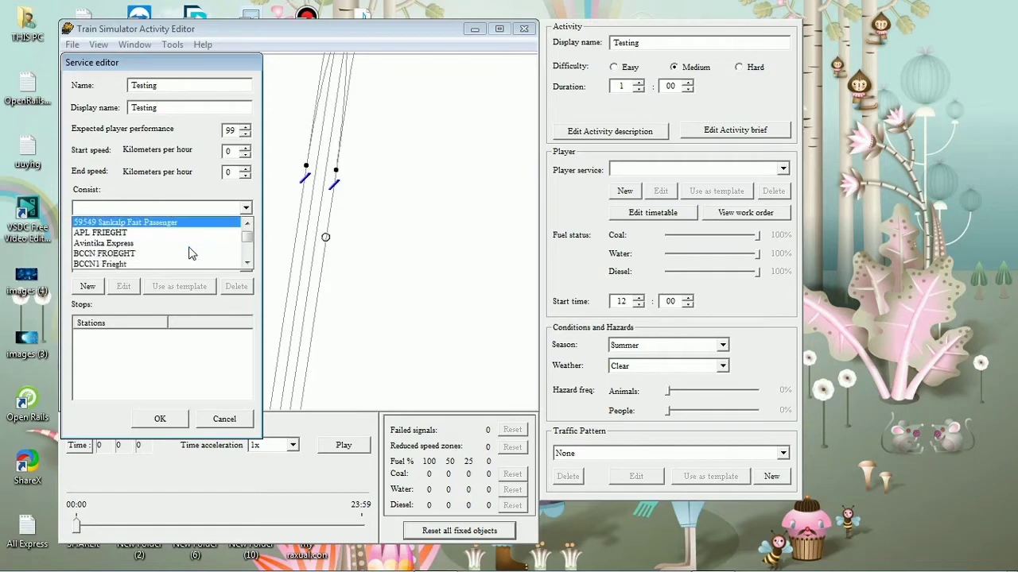
{"action": "scroll", "coordinate": [191, 251], "scroll_direction": "down", "scroll_amount": 2}
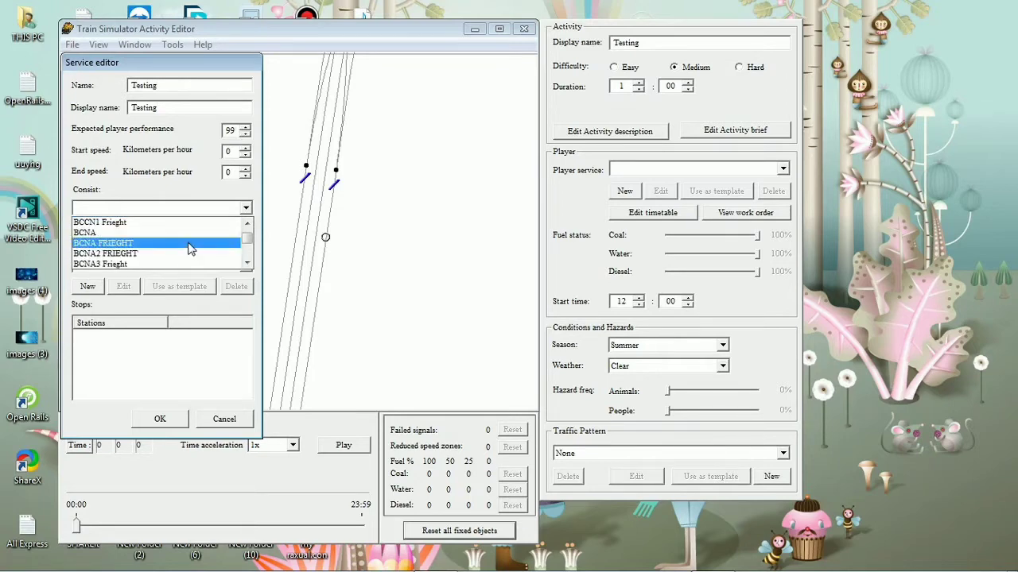
{"action": "scroll", "coordinate": [191, 249], "scroll_direction": "down", "scroll_amount": 1}
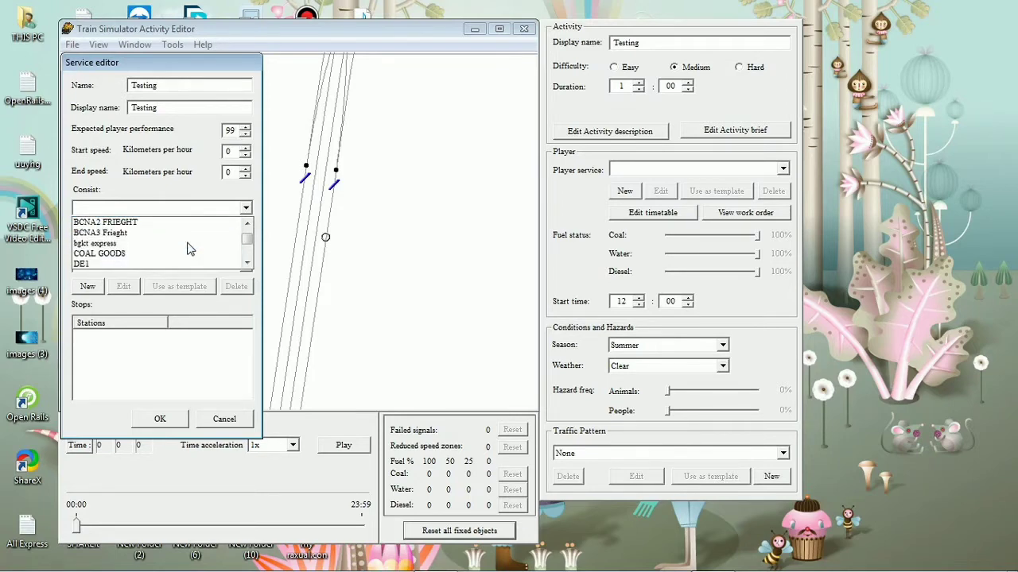
{"action": "scroll", "coordinate": [190, 249], "scroll_direction": "down", "scroll_amount": 1}
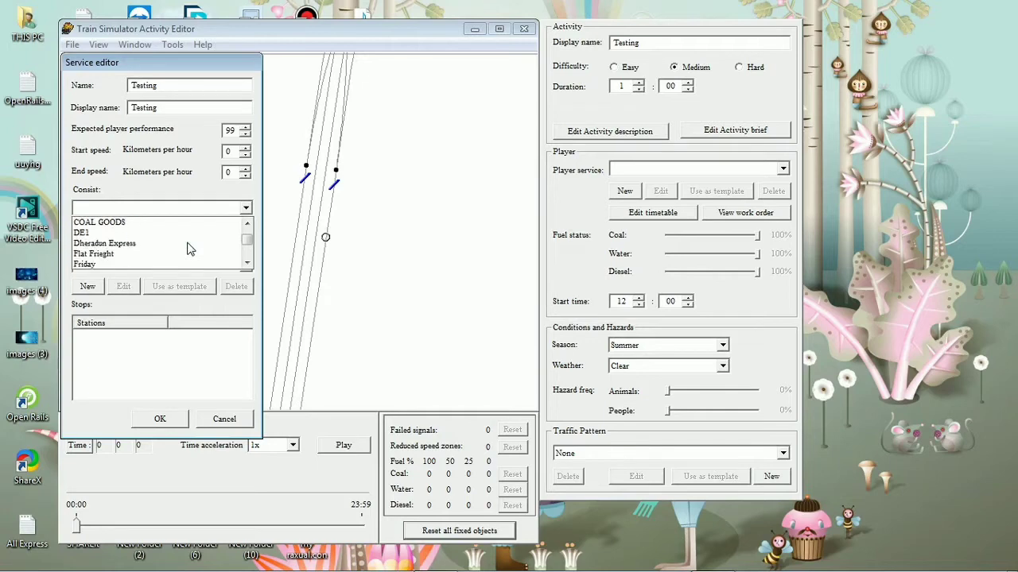
{"action": "scroll", "coordinate": [189, 248], "scroll_direction": "down", "scroll_amount": 1}
{"action": "scroll", "coordinate": [189, 249], "scroll_direction": "down", "scroll_amount": 1}
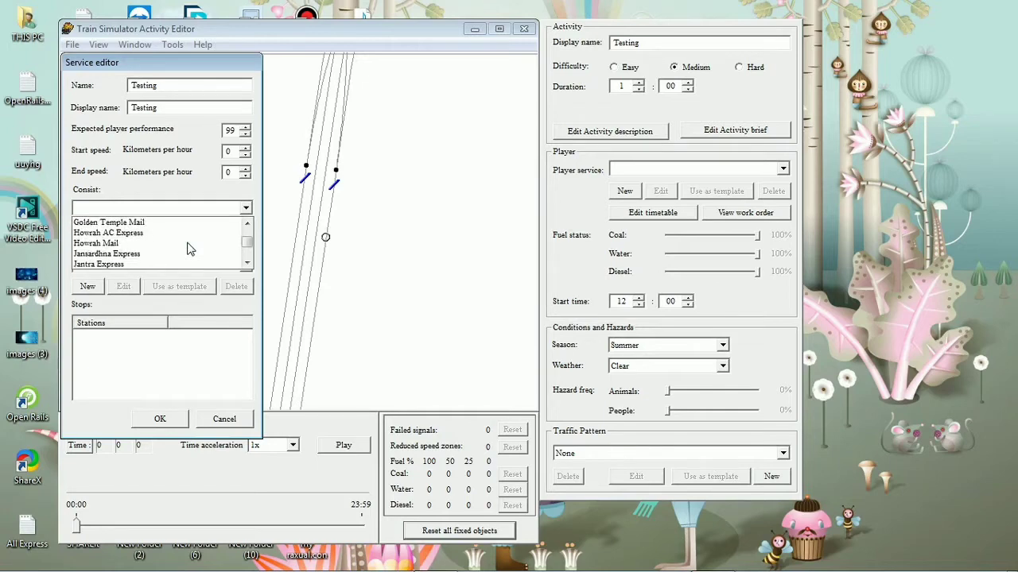
{"action": "scroll", "coordinate": [189, 248], "scroll_direction": "down", "scroll_amount": 2}
{"action": "scroll", "coordinate": [189, 249], "scroll_direction": "up", "scroll_amount": 7}
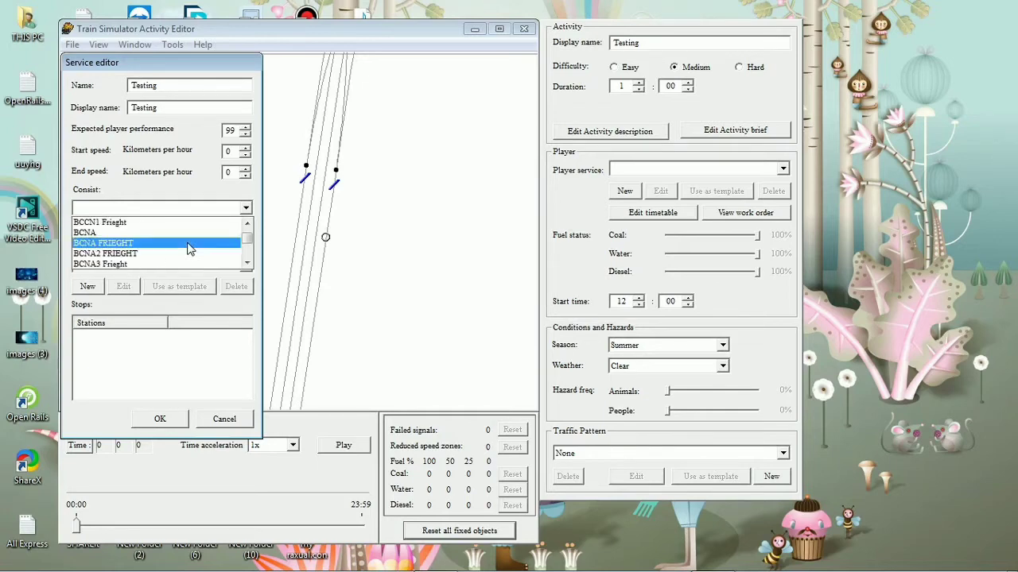
{"action": "left_click", "coordinate": [141, 233]}
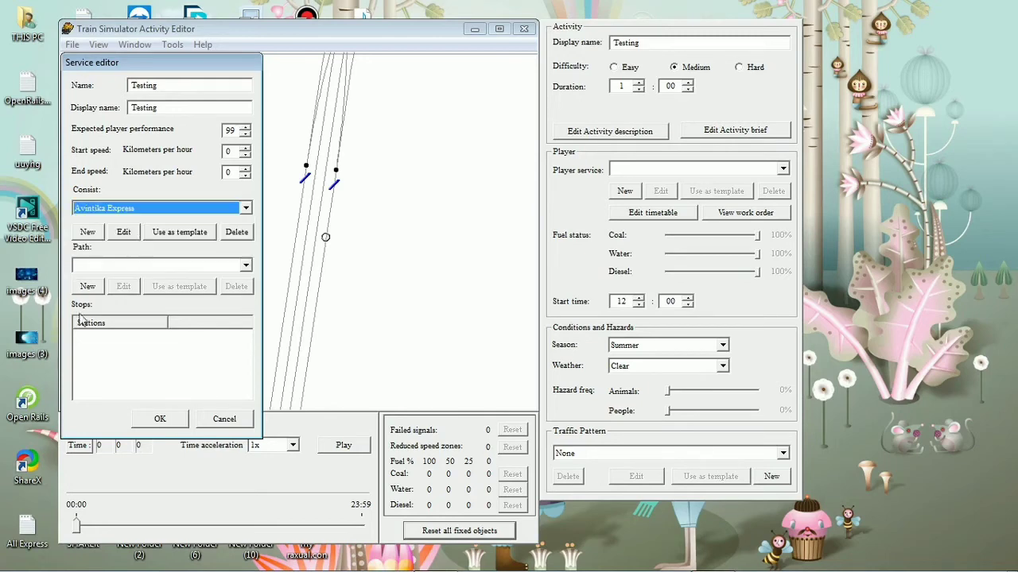
Step: Create a new path for the service with Testing as path name and path display name
{"action": "left_click", "coordinate": [90, 287]}
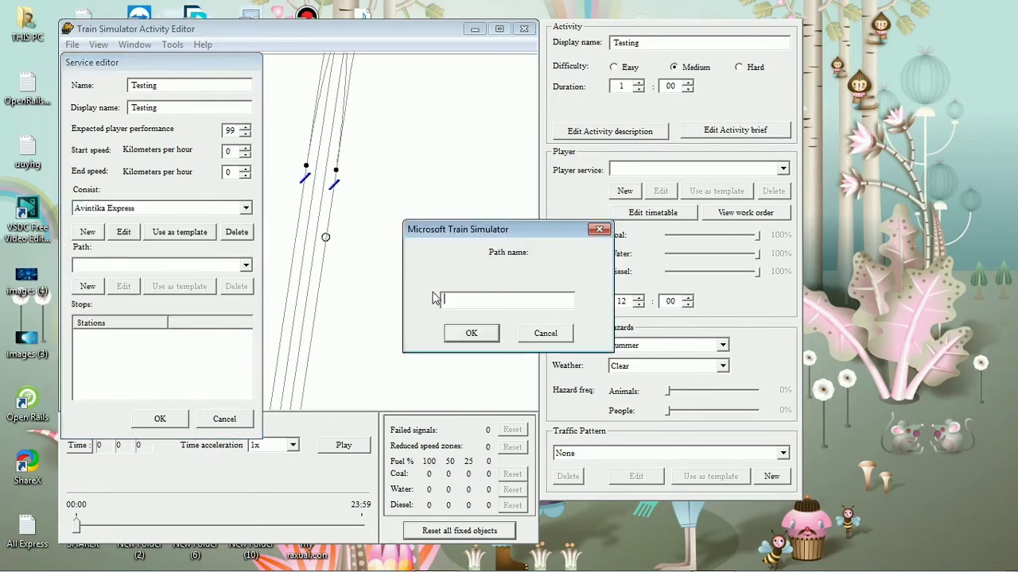
{"action": "right_click", "coordinate": [481, 303]}
{"action": "left_click", "coordinate": [508, 362]}
{"action": "left_click", "coordinate": [471, 333]}
{"action": "right_click", "coordinate": [474, 301]}
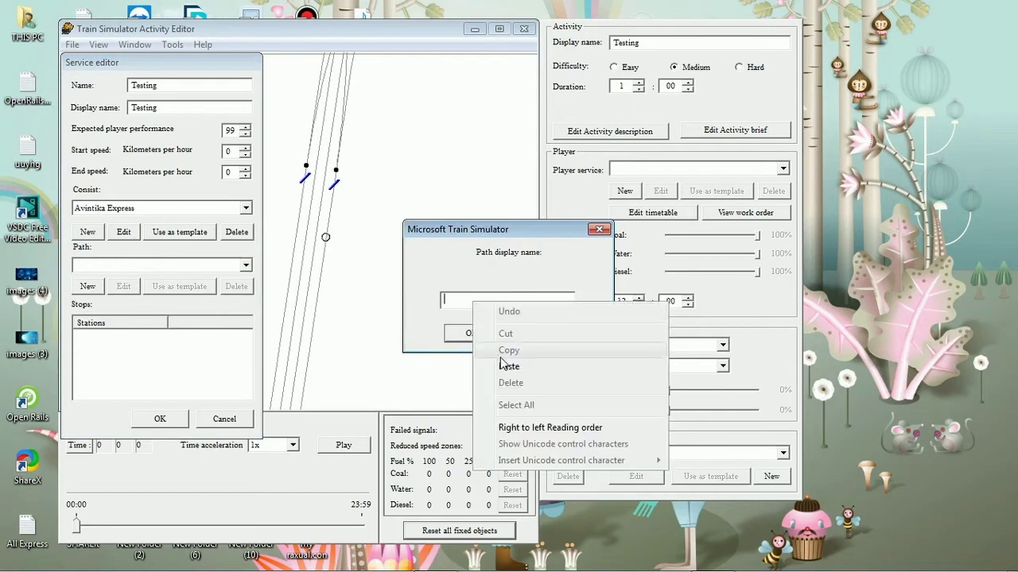
{"action": "left_click", "coordinate": [509, 365]}
{"action": "left_click", "coordinate": [472, 333]}
Step: Place the path's start point on the outer track at Sant Road and route the path along the line toward Chancelav
{"action": "scroll", "coordinate": [330, 227], "scroll_direction": "up", "scroll_amount": 1}
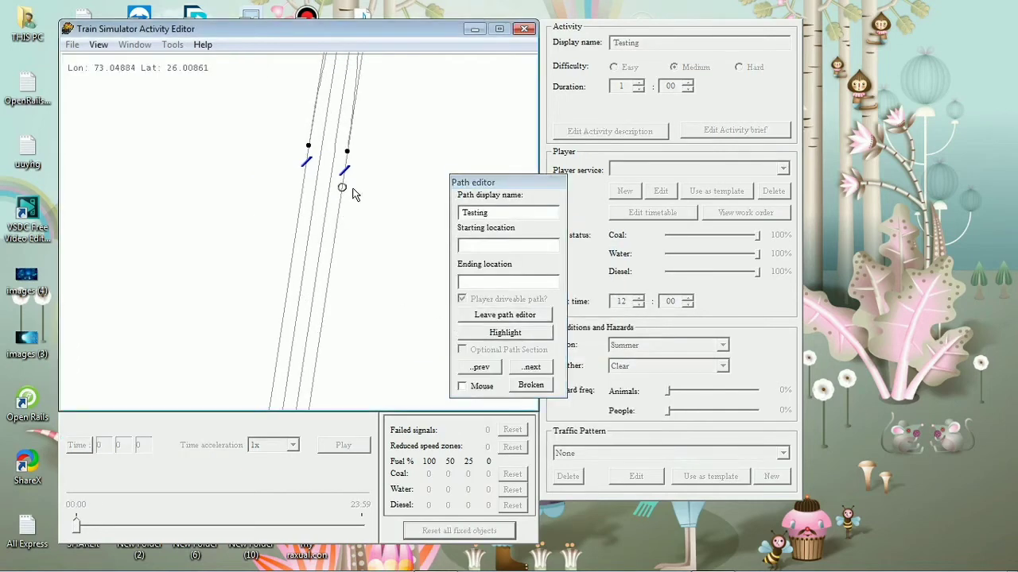
{"action": "right_click", "coordinate": [354, 195]}
{"action": "left_click", "coordinate": [386, 200]}
{"action": "scroll", "coordinate": [350, 287], "scroll_direction": "down", "scroll_amount": 1}
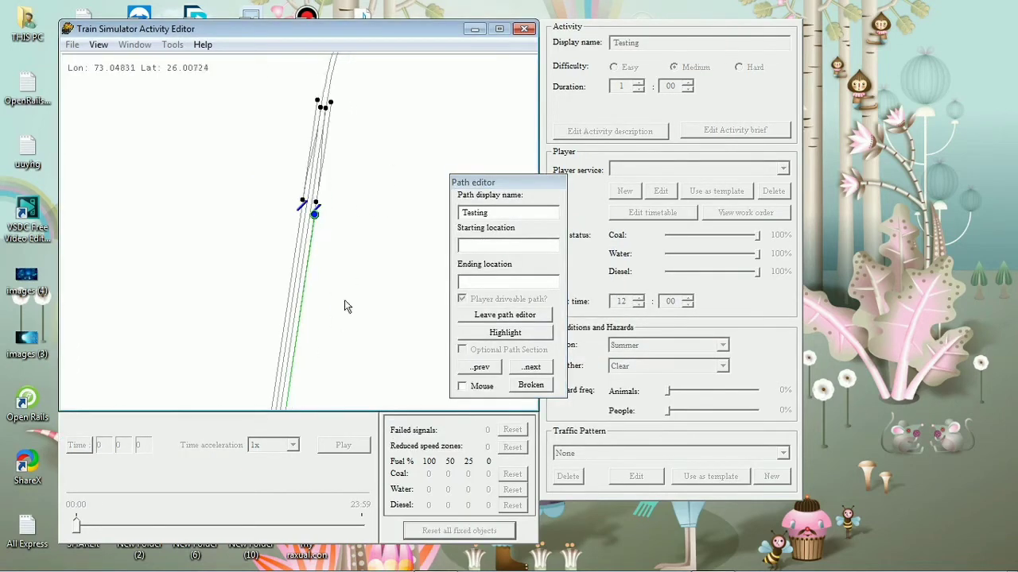
{"action": "scroll", "coordinate": [344, 306], "scroll_direction": "down", "scroll_amount": 2}
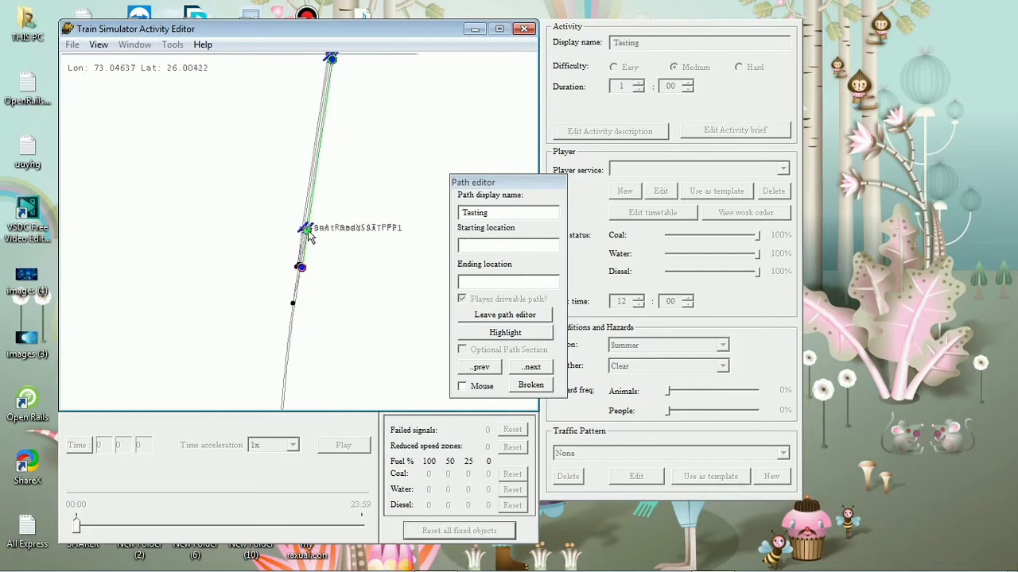
{"action": "right_click", "coordinate": [309, 236]}
{"action": "left_click", "coordinate": [374, 275]}
{"action": "scroll", "coordinate": [302, 376], "scroll_direction": "up", "scroll_amount": 2}
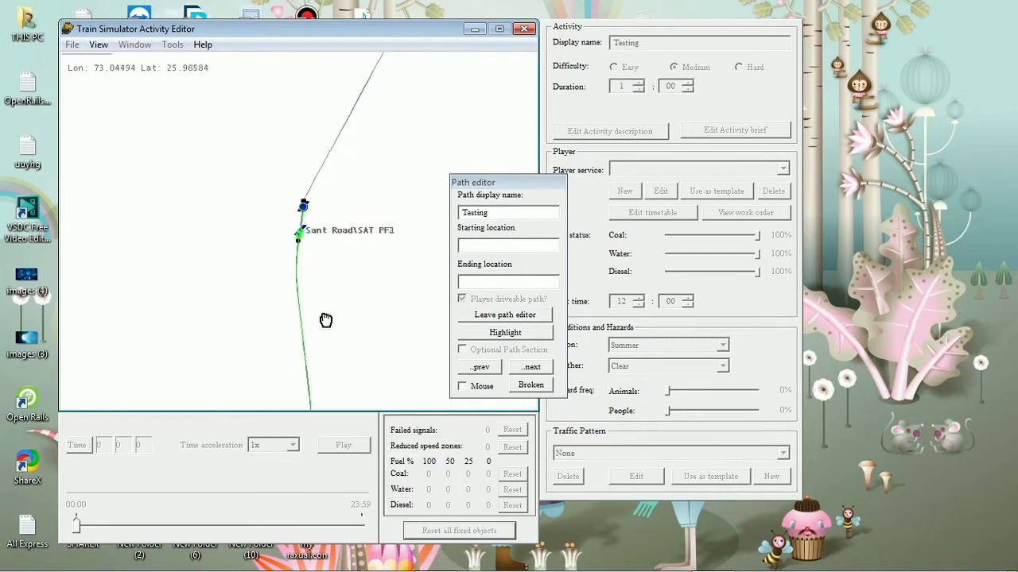
{"action": "scroll", "coordinate": [326, 320], "scroll_direction": "down", "scroll_amount": 3}
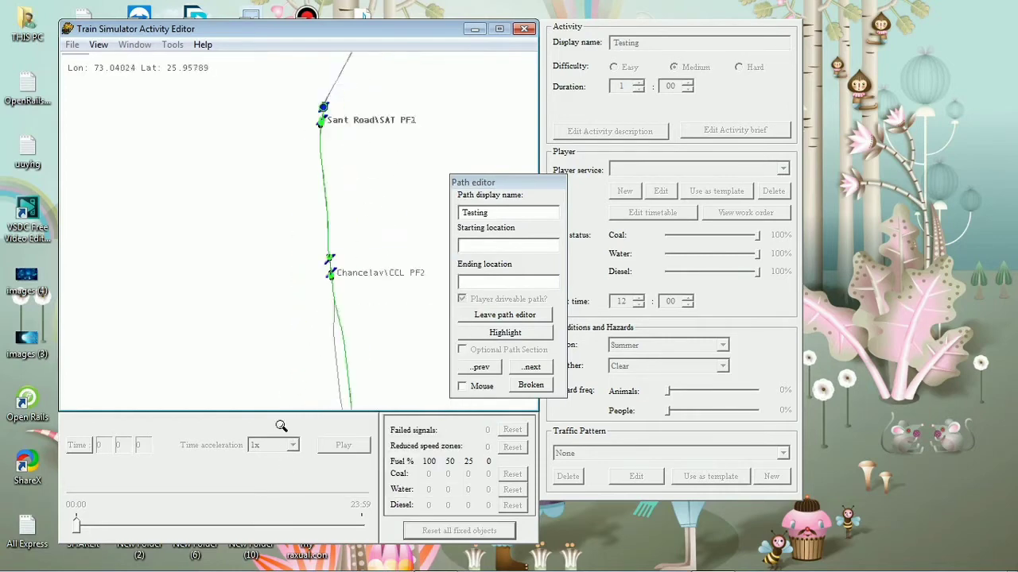
Step: Paste Testing as the path's starting and ending locations, and leave the path editor saving the changes
{"action": "left_click", "coordinate": [491, 245]}
{"action": "right_click", "coordinate": [490, 245]}
{"action": "left_click", "coordinate": [521, 302]}
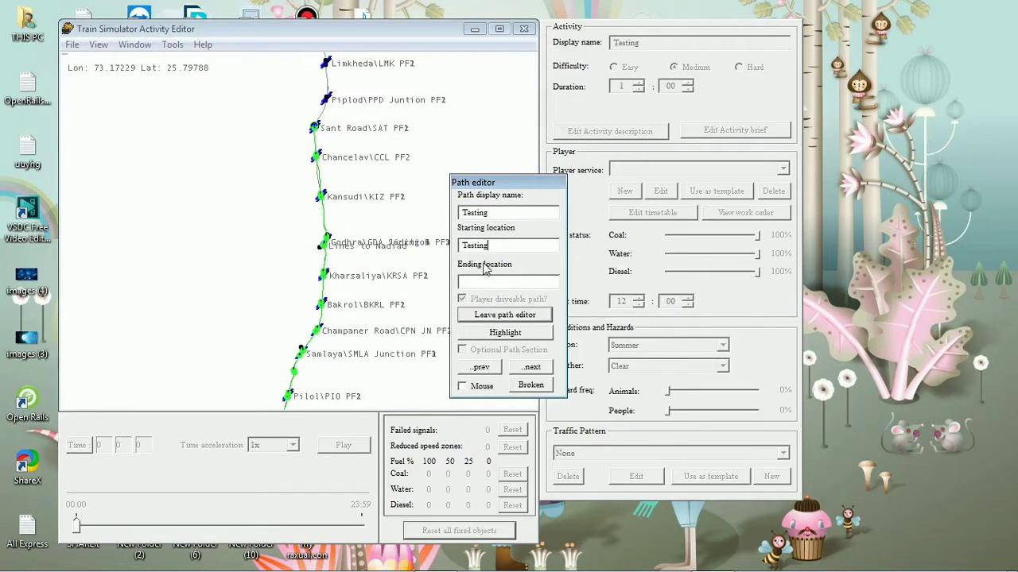
{"action": "right_click", "coordinate": [479, 283]}
{"action": "left_click", "coordinate": [513, 347]}
{"action": "left_click", "coordinate": [498, 315]}
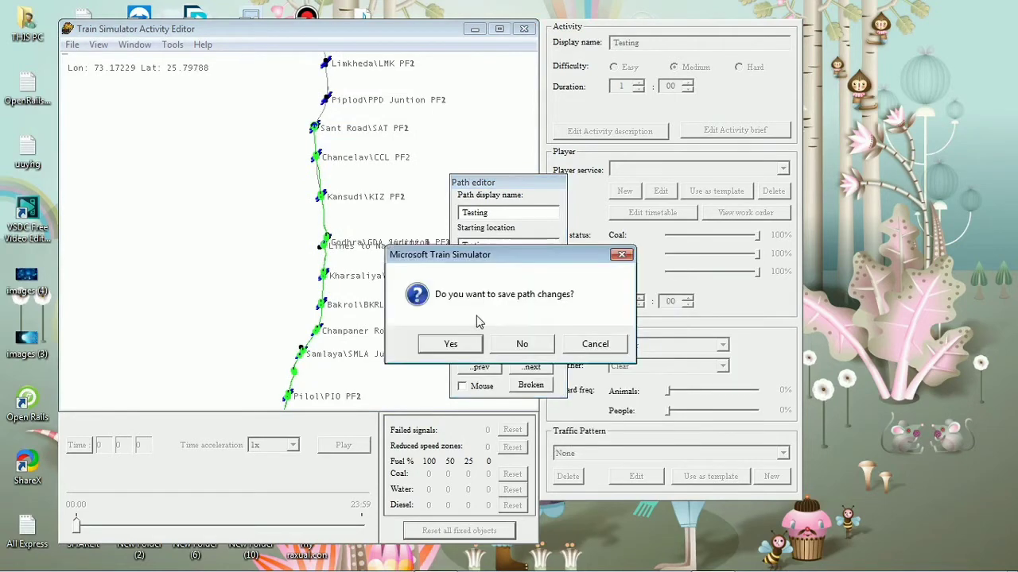
{"action": "left_click", "coordinate": [450, 342]}
{"action": "left_click", "coordinate": [538, 354]}
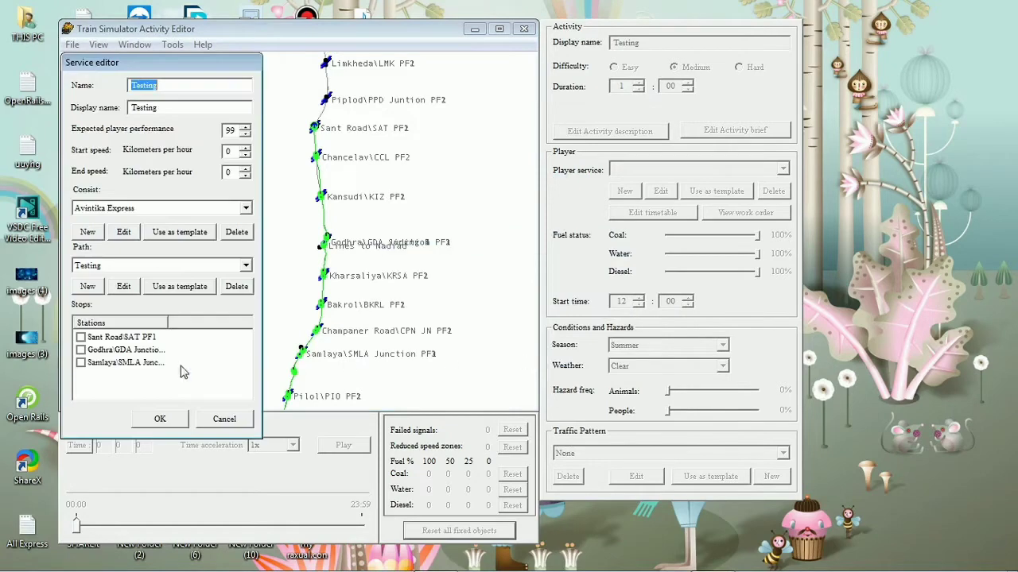
Step: Mark Sant Road SAT PF1 and Samlaya SMLA Junction as stops and accept the player service
{"action": "left_click", "coordinate": [81, 338]}
{"action": "left_click", "coordinate": [81, 363]}
{"action": "left_click", "coordinate": [159, 419]}
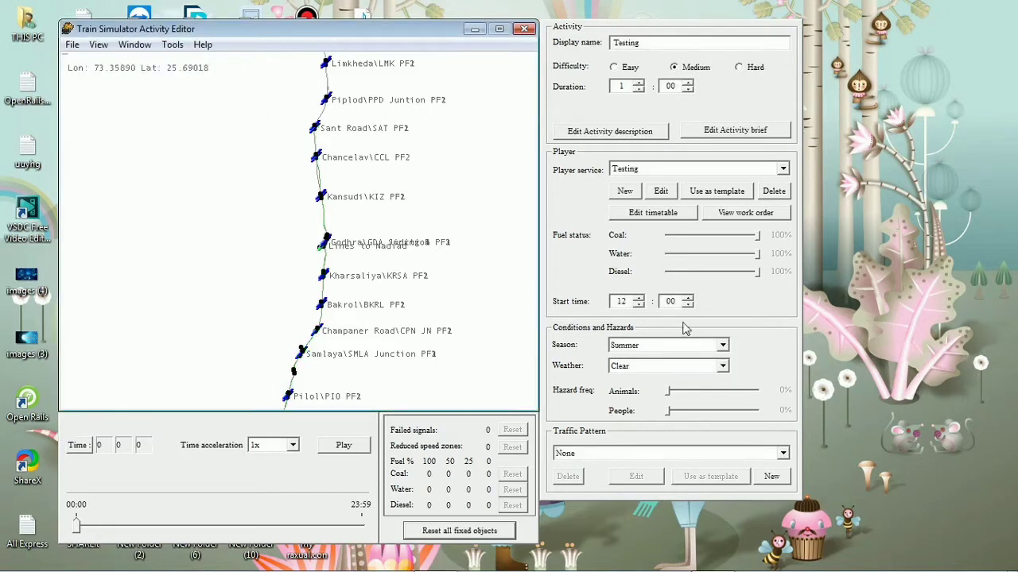
Step: Save the activity under the file name Testing
{"action": "left_click", "coordinate": [72, 45]}
{"action": "left_click", "coordinate": [119, 93]}
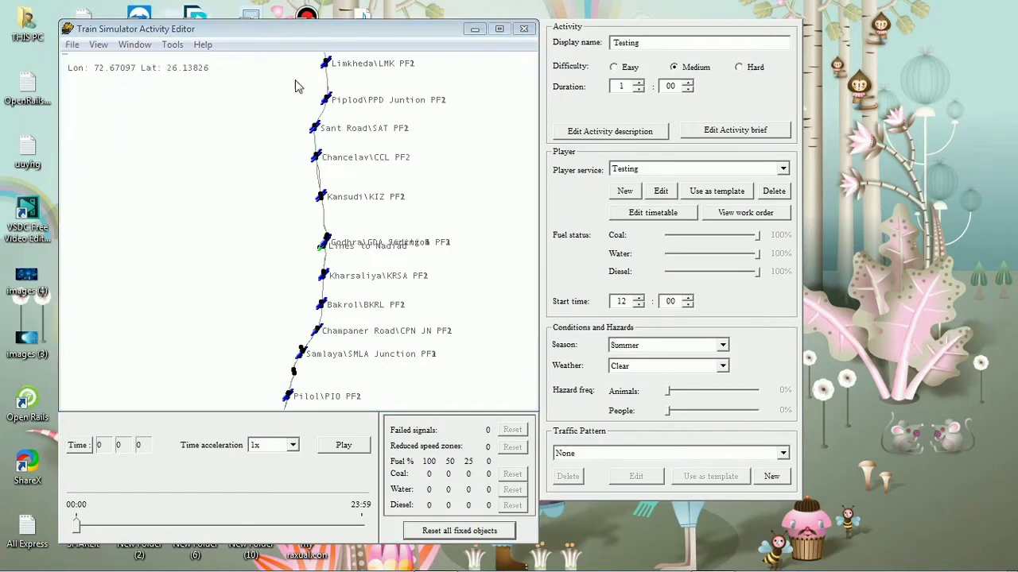
{"action": "right_click", "coordinate": [365, 237]}
{"action": "left_click", "coordinate": [407, 296]}
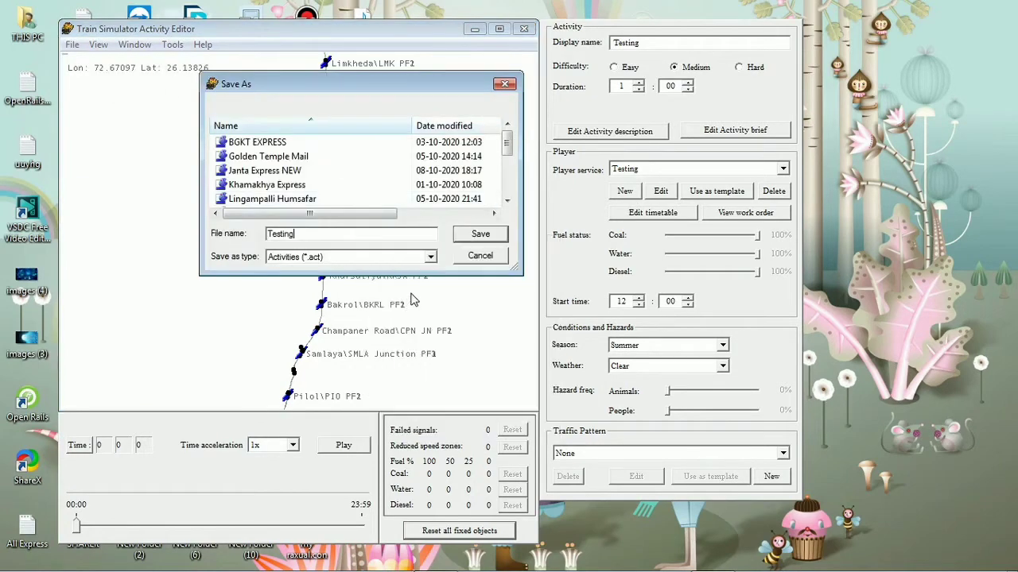
{"action": "left_click", "coordinate": [487, 237]}
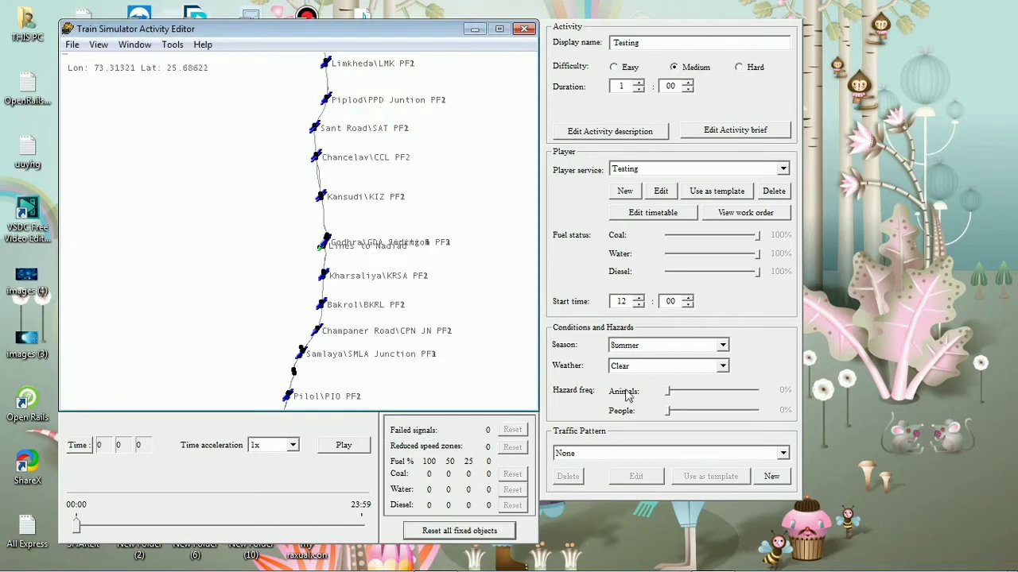
Step: Create a new traffic pattern with Testing as name and display name, and open it for editing
{"action": "left_click", "coordinate": [775, 477]}
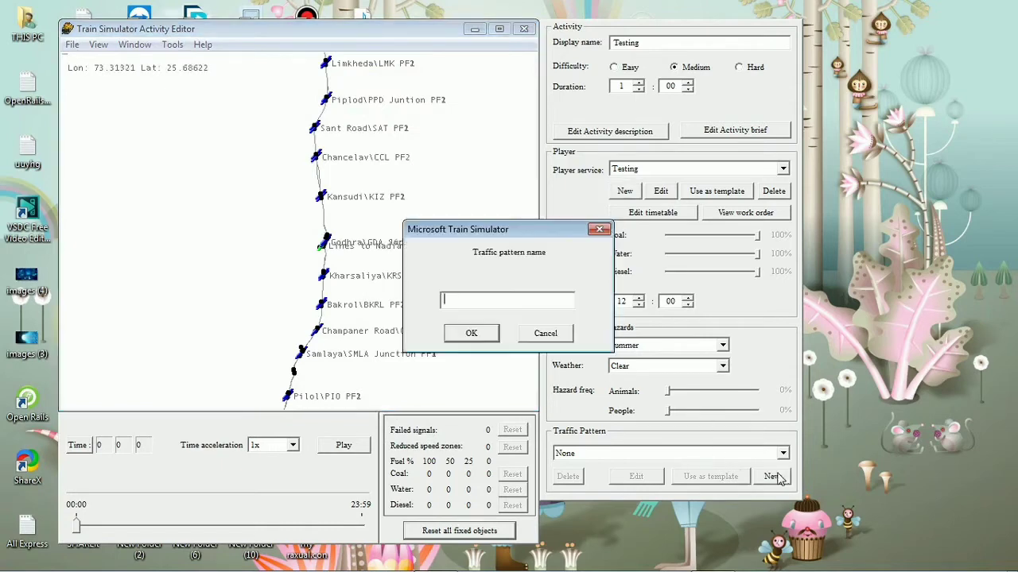
{"action": "right_click", "coordinate": [476, 306]}
{"action": "left_click", "coordinate": [527, 376]}
{"action": "left_click", "coordinate": [493, 334]}
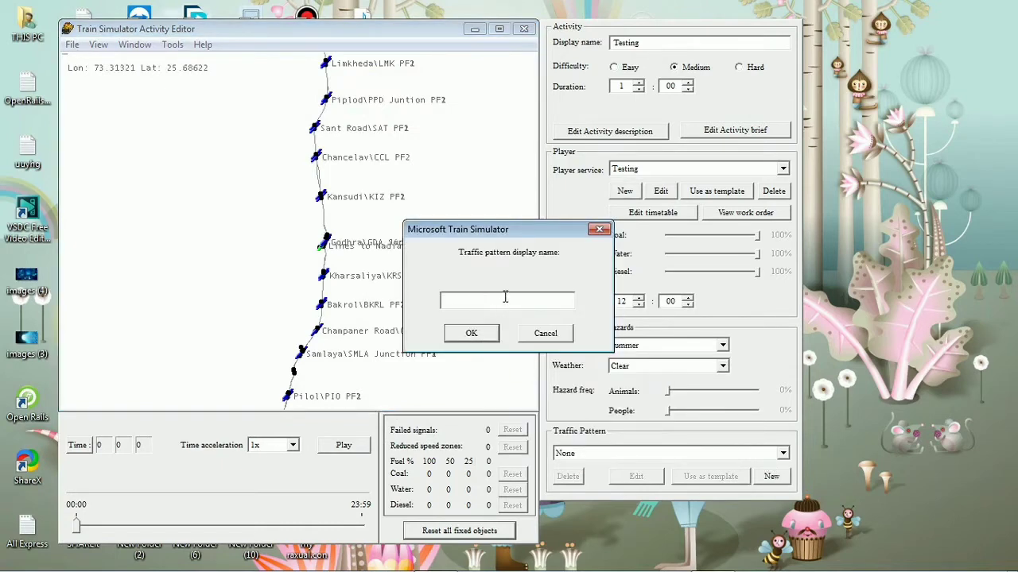
{"action": "right_click", "coordinate": [505, 298]}
{"action": "left_click", "coordinate": [525, 364]}
{"action": "left_click", "coordinate": [472, 334]}
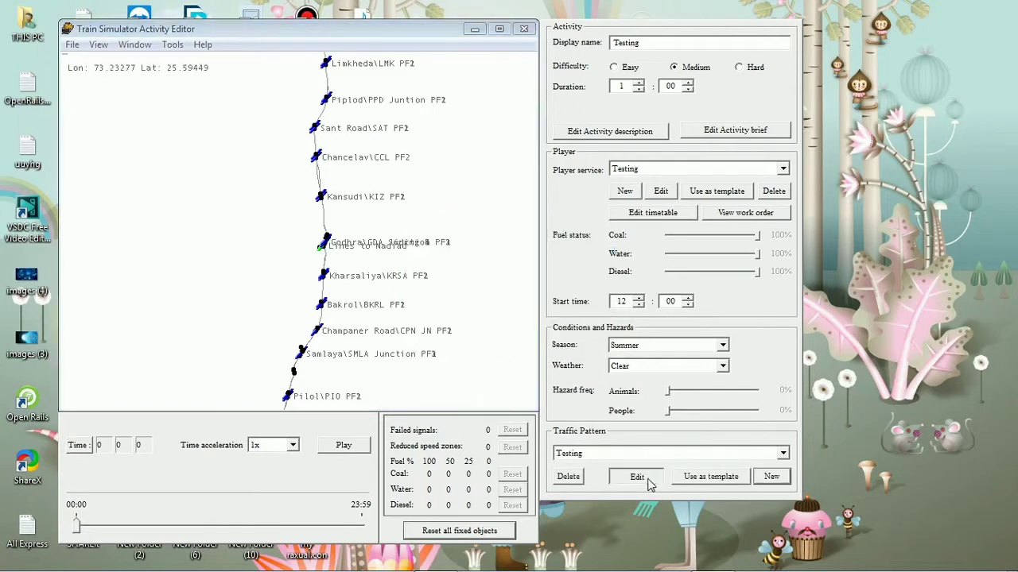
{"action": "left_click", "coordinate": [637, 477]}
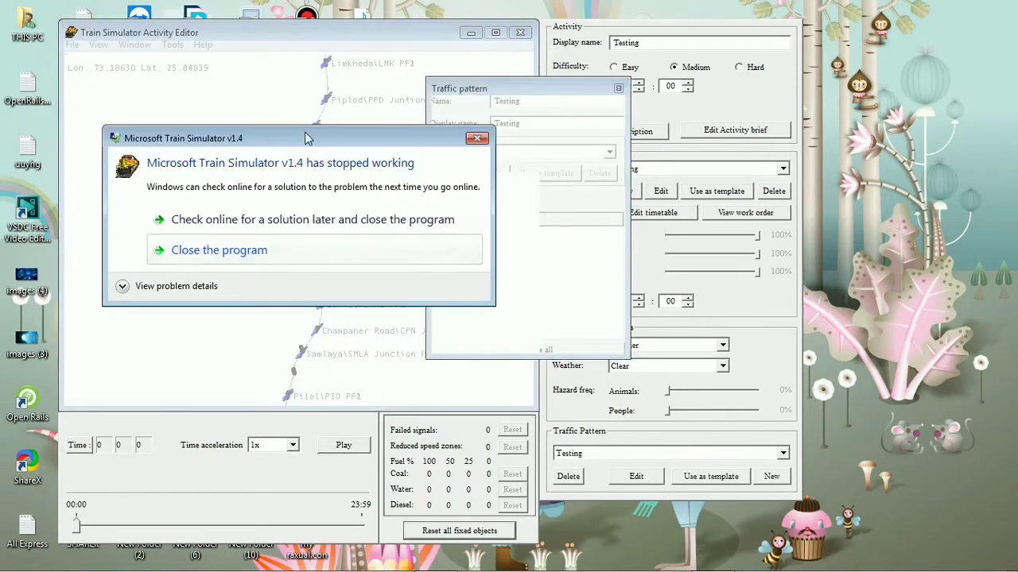
Step: Move the crash dialog out of the way and close the program that stopped working
{"action": "left_click_drag", "start_coordinate": [304, 132], "coordinate": [180, 106]}
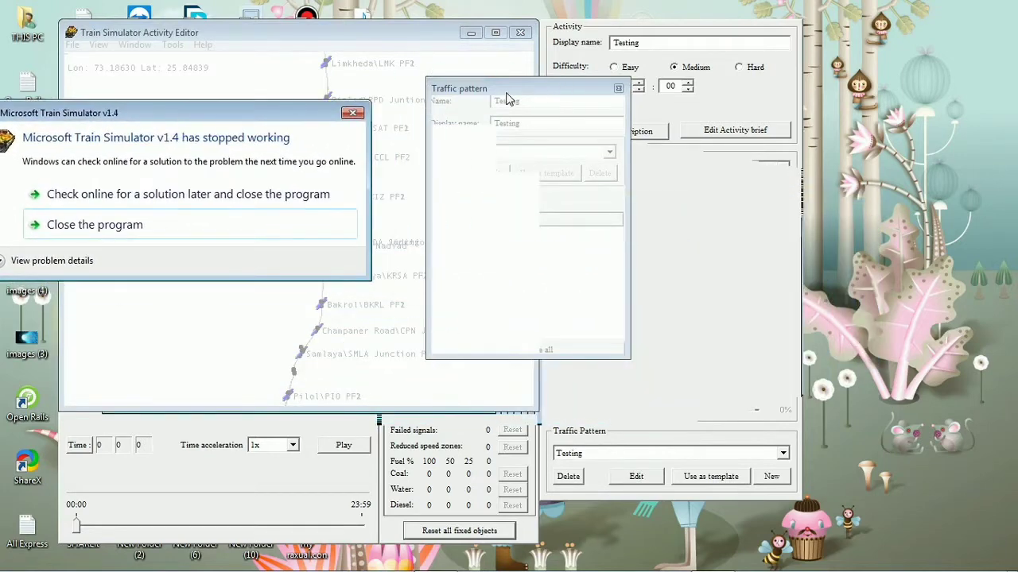
{"action": "left_click_drag", "start_coordinate": [255, 122], "coordinate": [420, 125]}
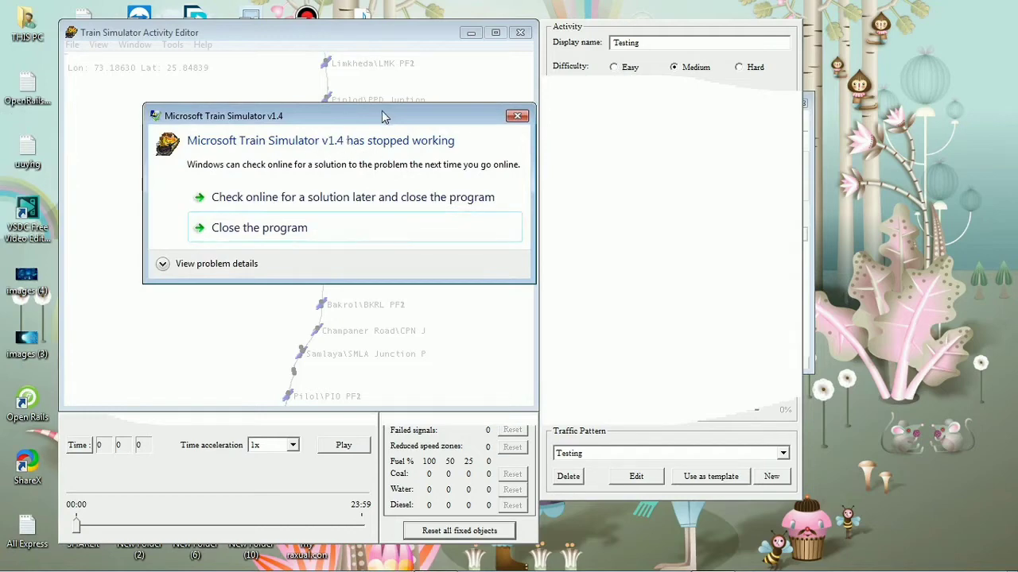
{"action": "left_click_drag", "start_coordinate": [368, 120], "coordinate": [345, 117]}
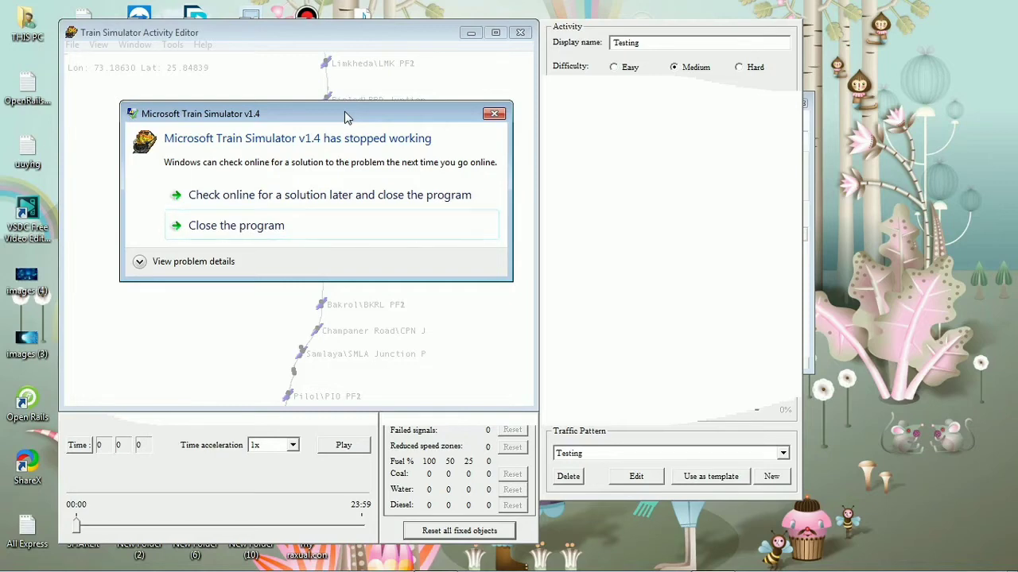
{"action": "left_click_drag", "start_coordinate": [385, 120], "coordinate": [402, 34]}
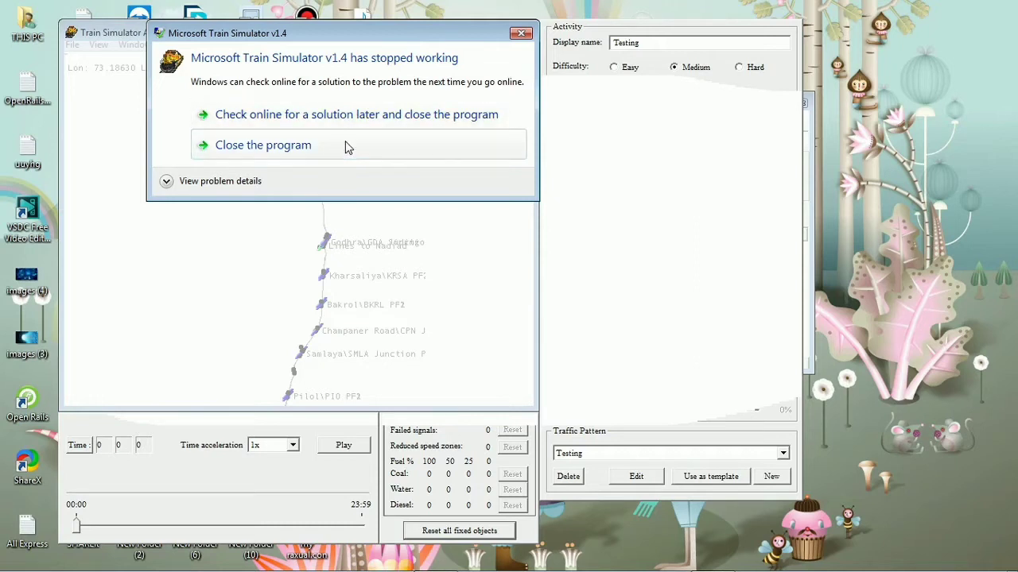
{"action": "left_click", "coordinate": [278, 146]}
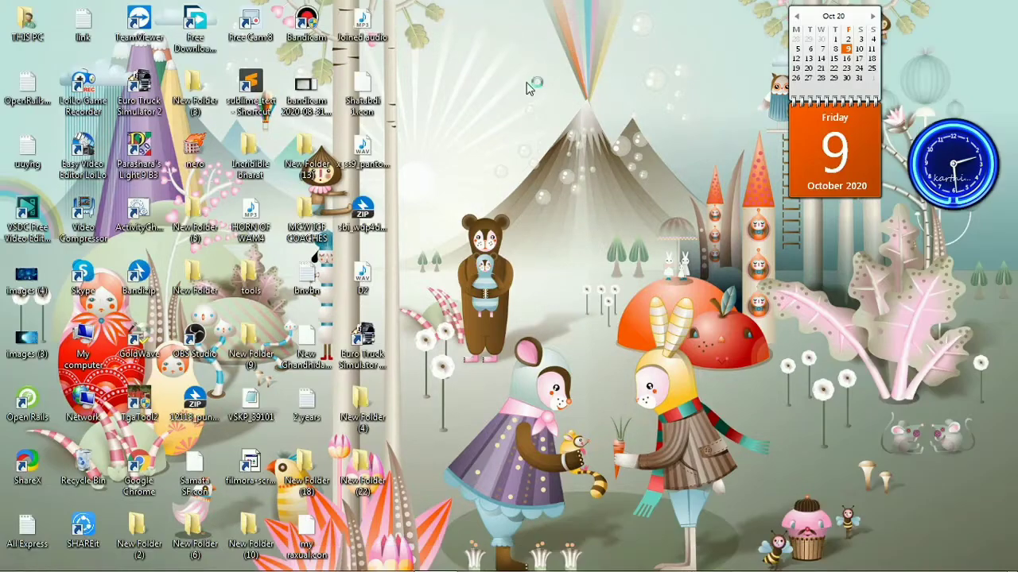
{"action": "right_click", "coordinate": [527, 80]}
{"action": "left_click", "coordinate": [545, 138]}
{"action": "right_click", "coordinate": [528, 77]}
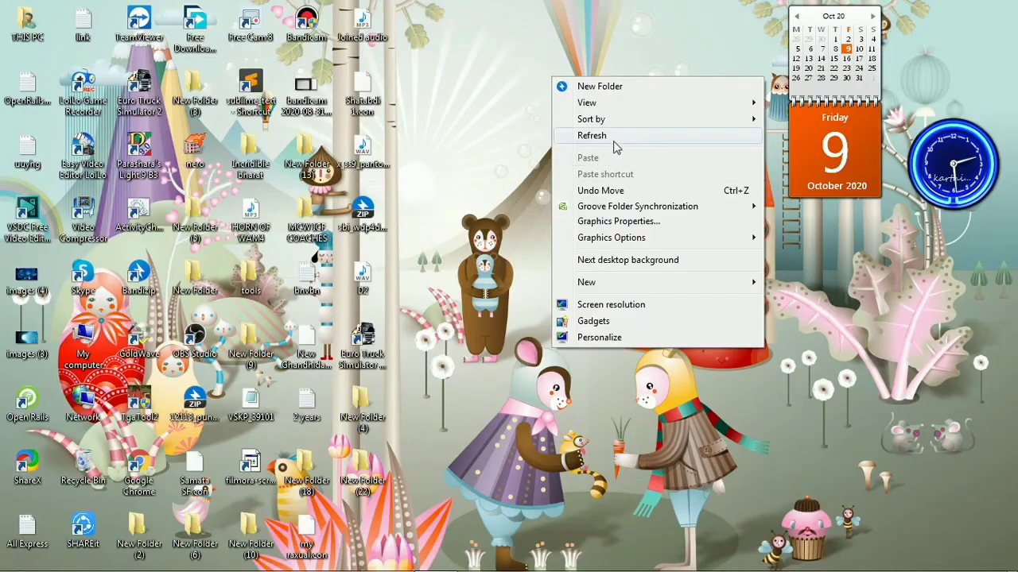
{"action": "left_click", "coordinate": [566, 140]}
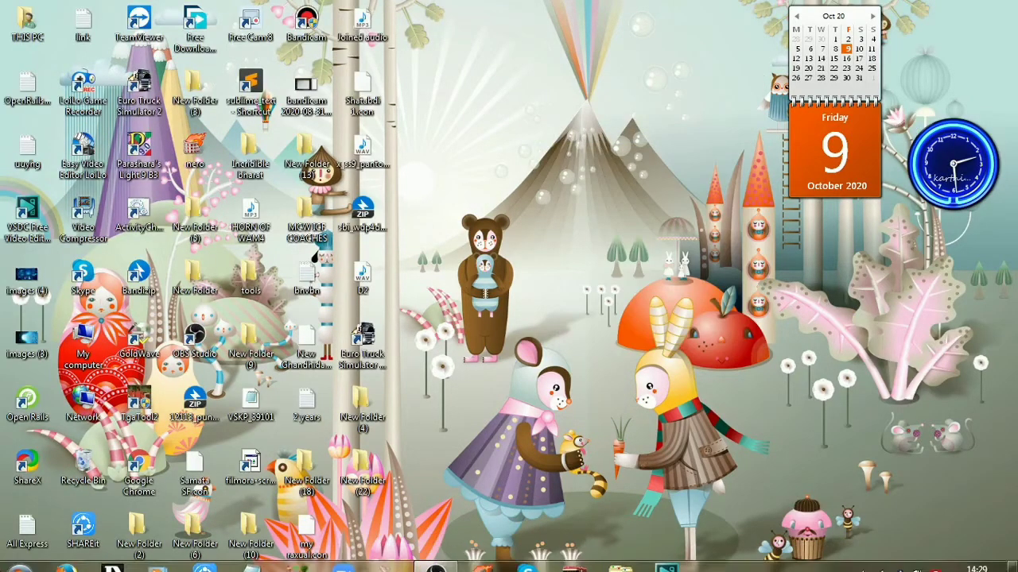
Step: Relaunch the Train Simulator Editors & Tools, continuing past the Default.wag train database error
{"action": "left_click", "coordinate": [6, 566]}
{"action": "left_click", "coordinate": [125, 157]}
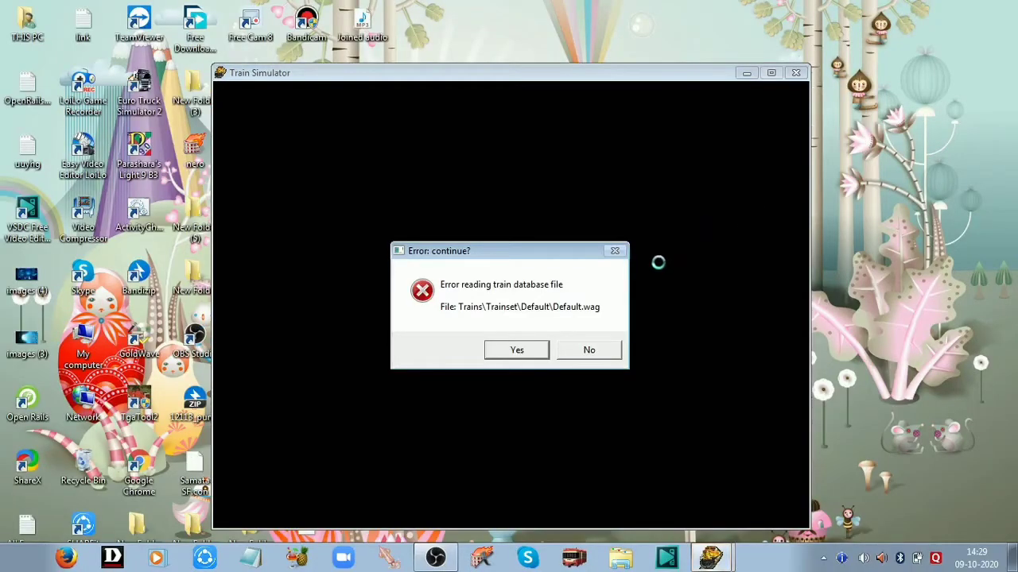
{"action": "left_click", "coordinate": [516, 350]}
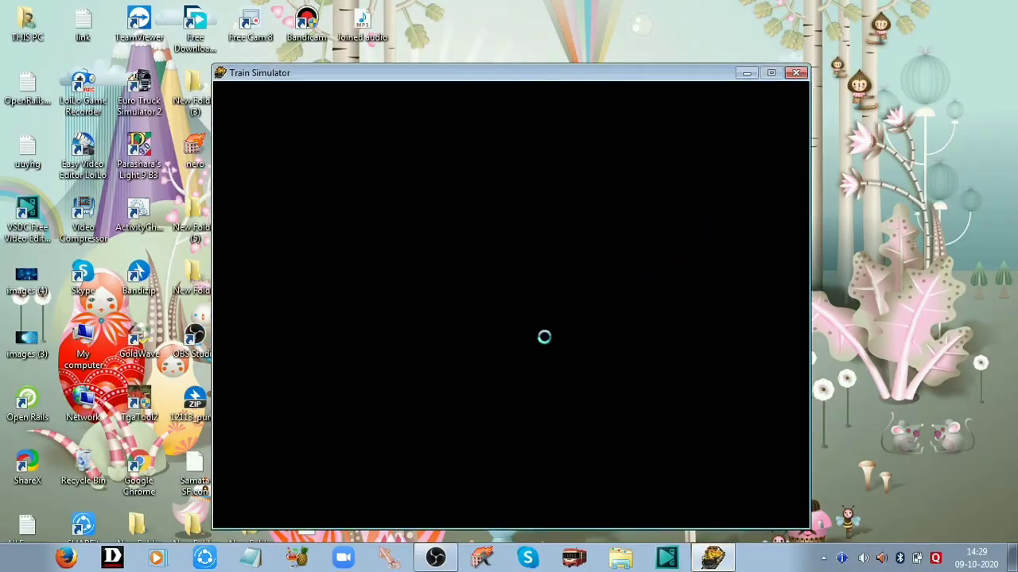
{"action": "left_click", "coordinate": [547, 350]}
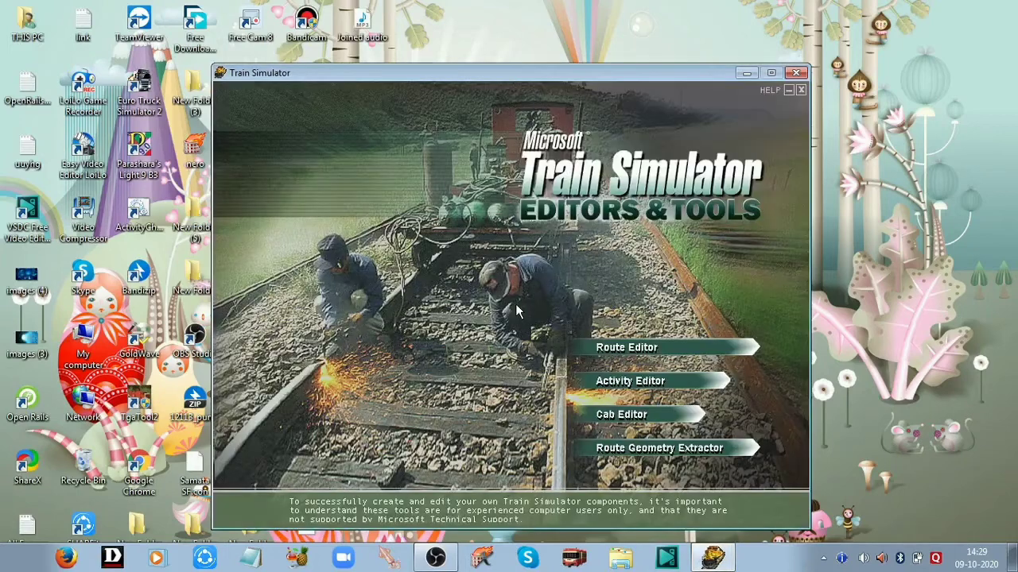
Step: Open the Activity Editor, continuing past the Default.wag error, and start a new activity on the Western Railways V2 route
{"action": "left_click", "coordinate": [694, 382]}
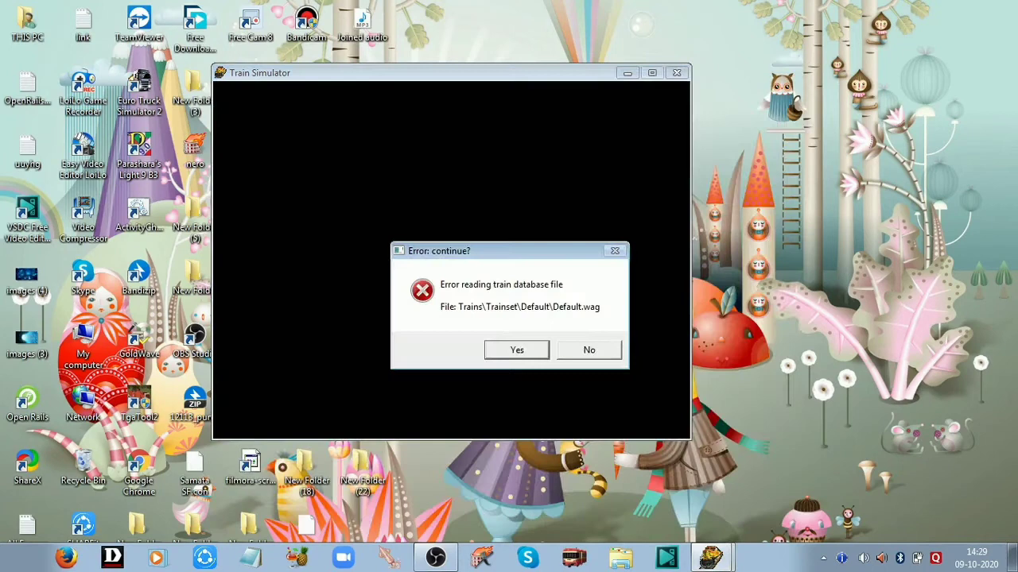
{"action": "left_click", "coordinate": [517, 351]}
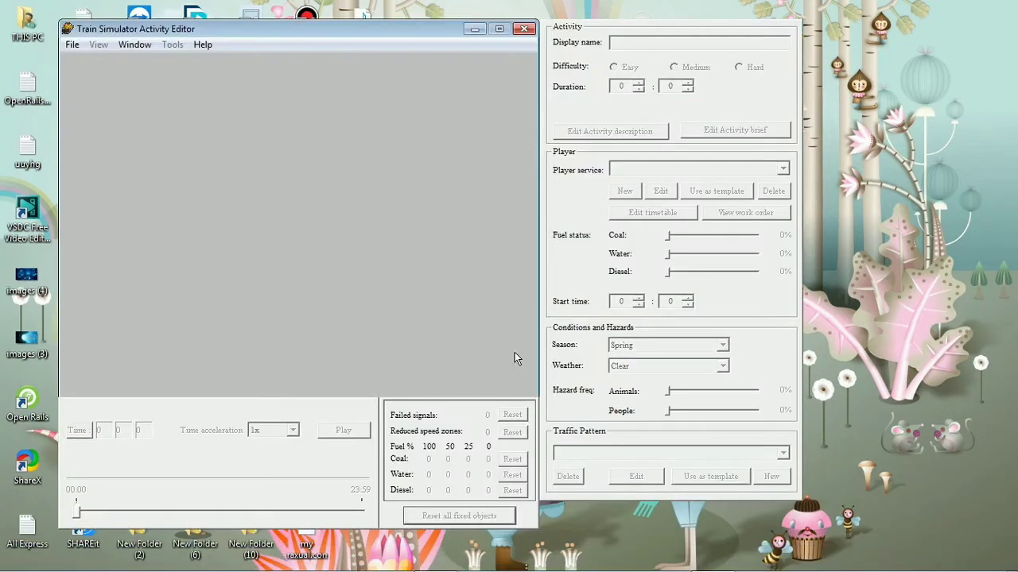
{"action": "left_click", "coordinate": [73, 46]}
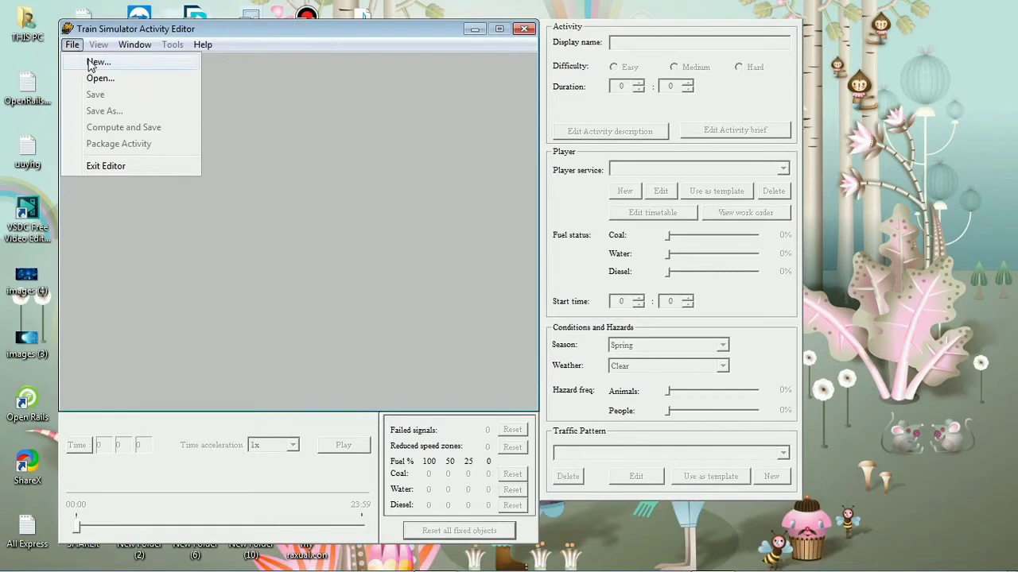
{"action": "left_click", "coordinate": [94, 62]}
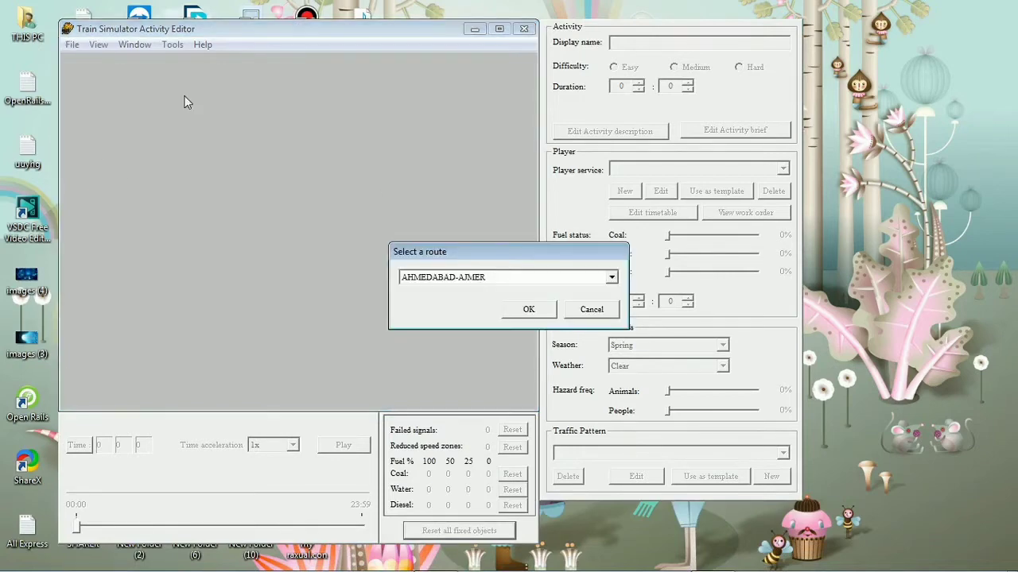
{"action": "left_click", "coordinate": [525, 276]}
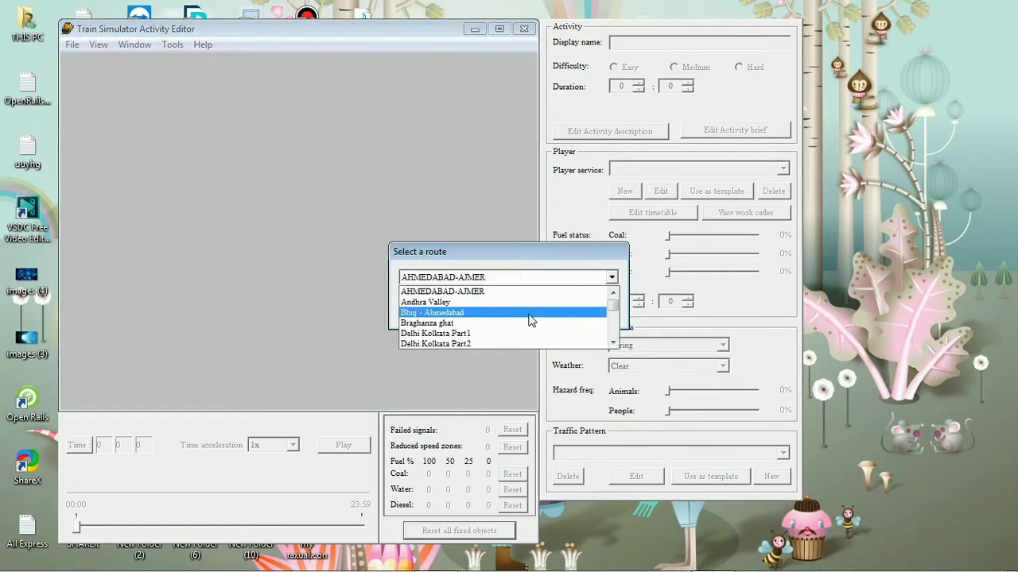
{"action": "scroll", "coordinate": [531, 320], "scroll_direction": "down", "scroll_amount": 8}
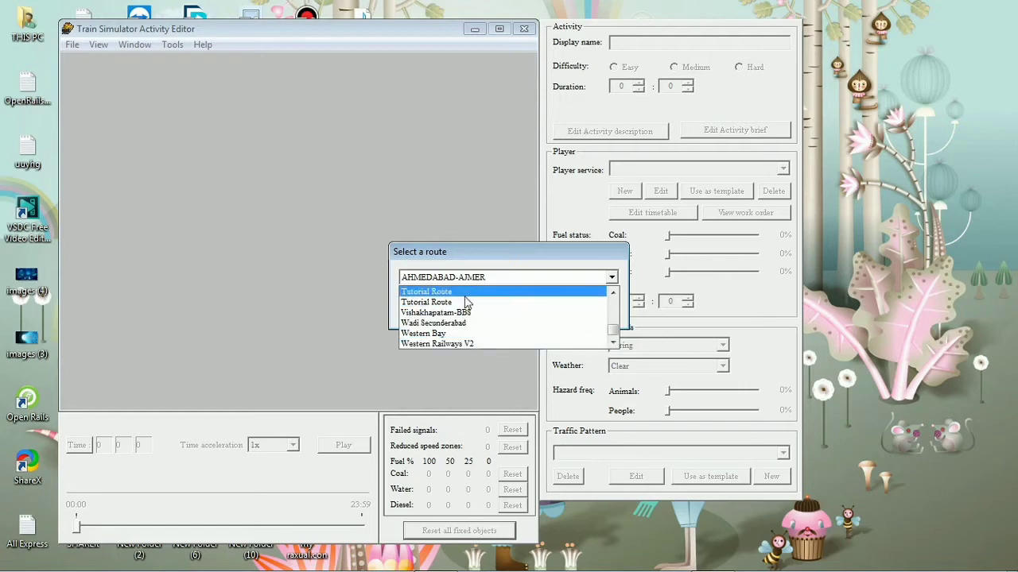
{"action": "left_click", "coordinate": [463, 341]}
{"action": "left_click", "coordinate": [525, 312]}
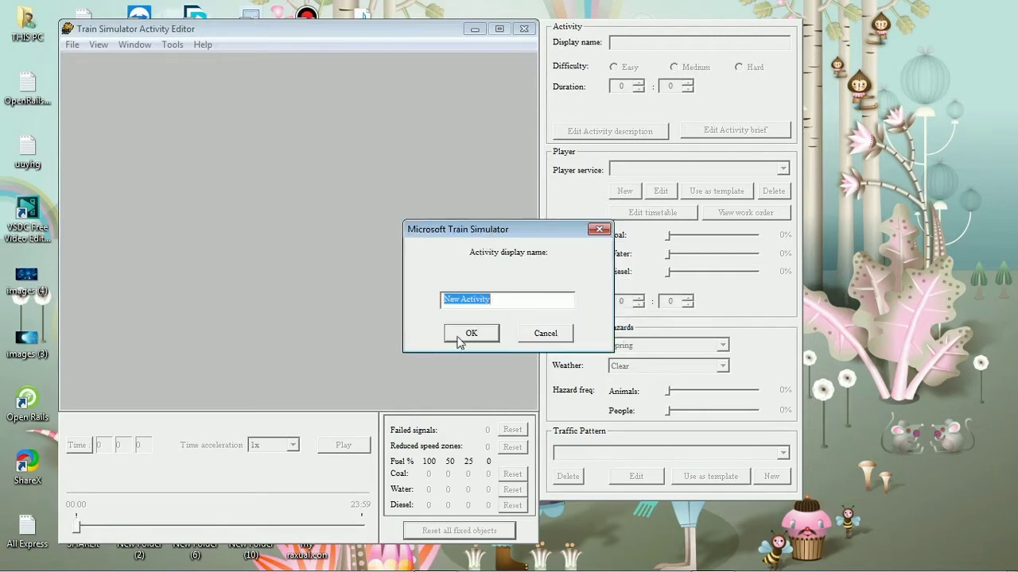
Step: Name the new activity Traffic, copying that name for reuse in other fields
{"action": "type", "text": "Traffic"}
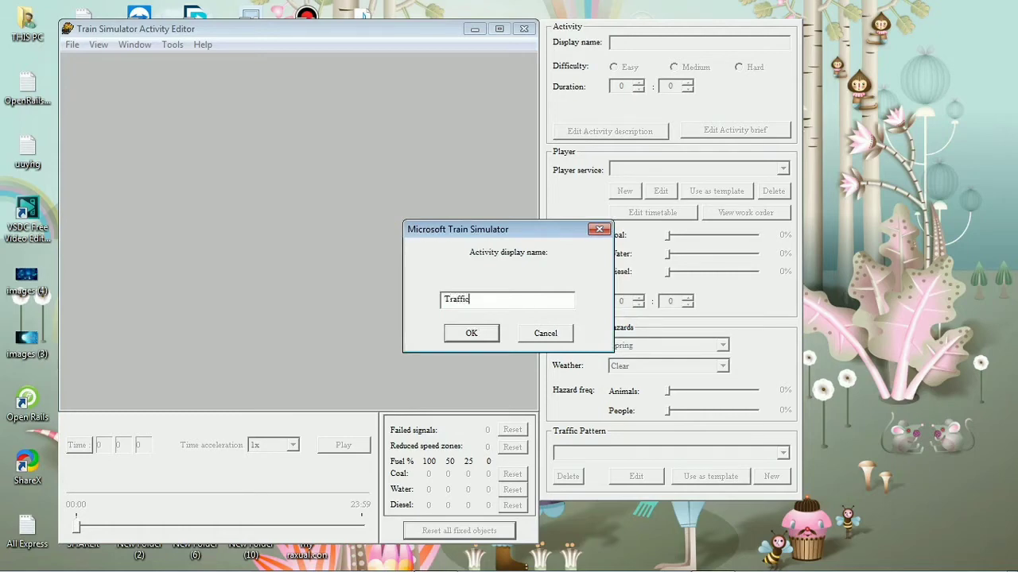
{"action": "left_click_drag", "start_coordinate": [466, 309], "coordinate": [443, 301]}
{"action": "right_click", "coordinate": [466, 300]}
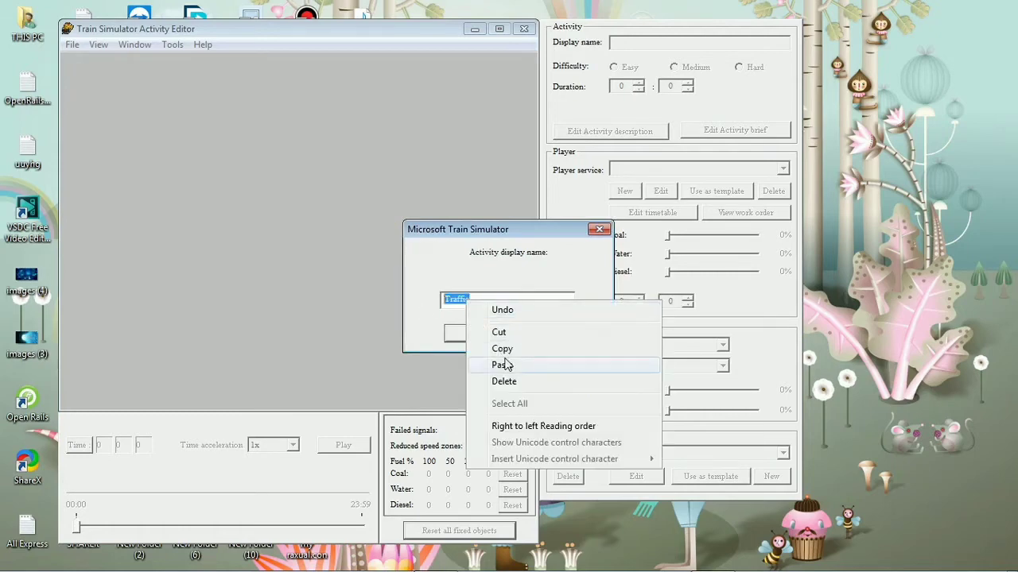
{"action": "left_click", "coordinate": [499, 345]}
{"action": "left_click", "coordinate": [493, 333]}
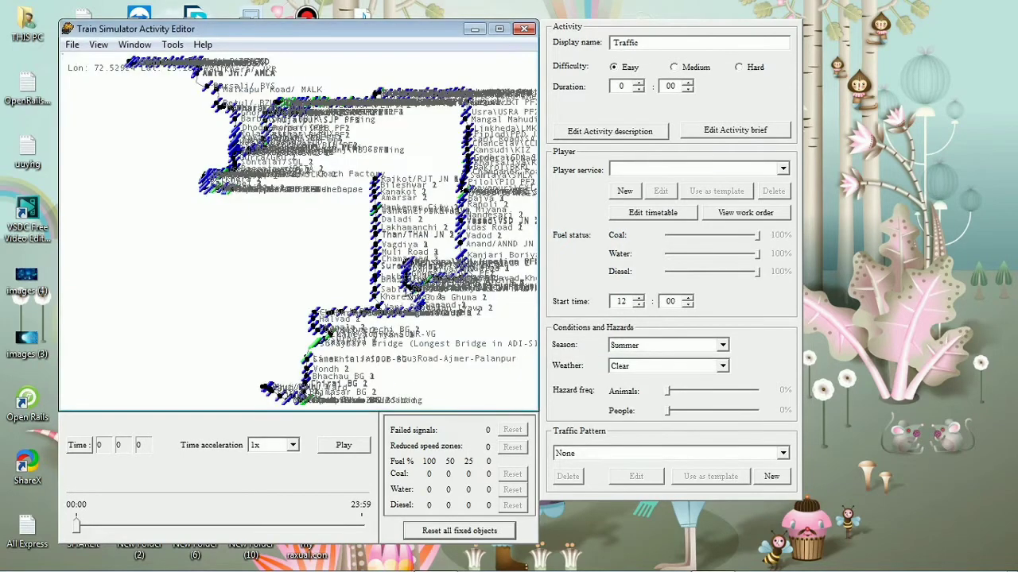
Step: Set the activity's difficulty to Medium and its duration to 1:00
{"action": "left_click_drag", "start_coordinate": [281, 245], "coordinate": [104, 254]}
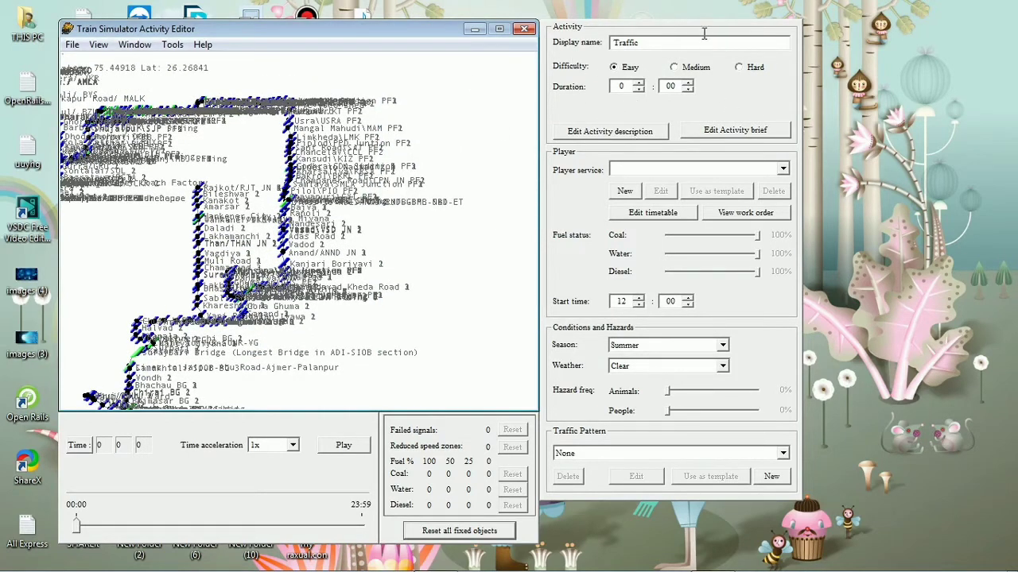
{"action": "left_click", "coordinate": [673, 68]}
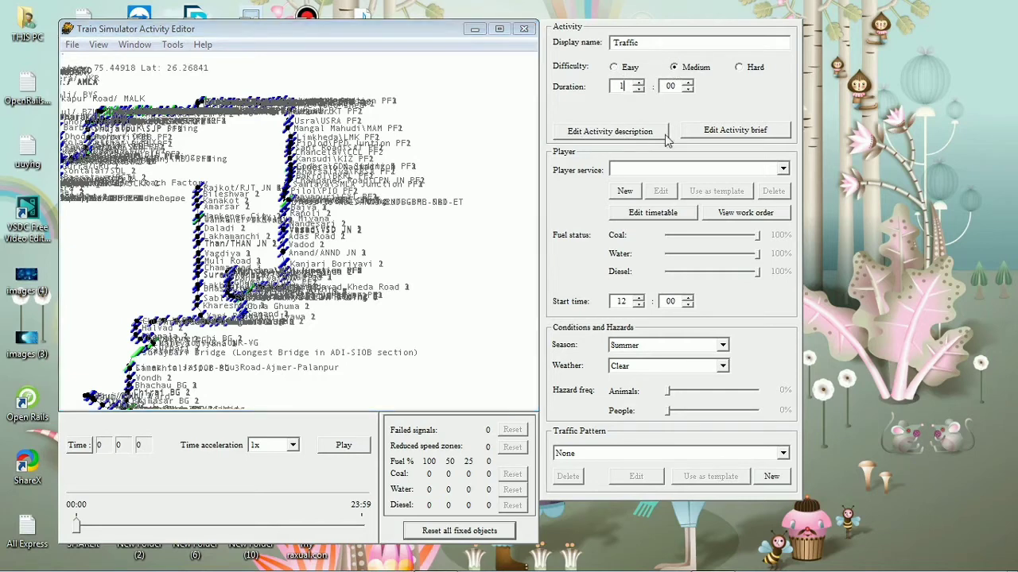
Step: Create a new player service with Traffic as name and display name, expected player performance 99 and start speed 99
{"action": "left_click", "coordinate": [628, 196]}
{"action": "left_click", "coordinate": [526, 356]}
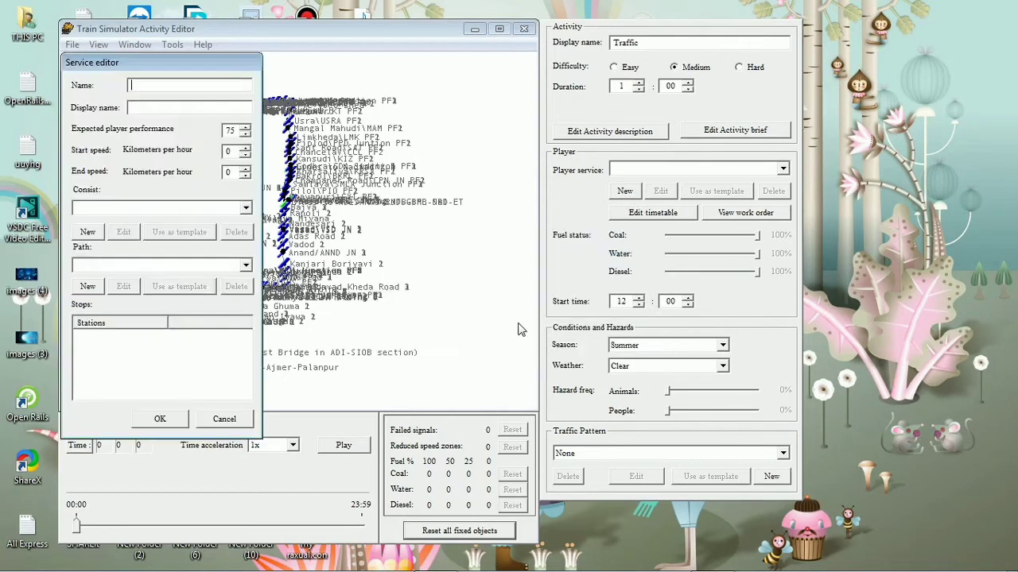
{"action": "right_click", "coordinate": [201, 90]}
{"action": "left_click", "coordinate": [235, 149]}
{"action": "right_click", "coordinate": [171, 108]}
{"action": "left_click", "coordinate": [231, 172]}
Step: Assign the BCNA2 FRIEGHT consist to the Traffic service
{"action": "left_click", "coordinate": [189, 208]}
{"action": "scroll", "coordinate": [137, 248], "scroll_direction": "down", "scroll_amount": 1}
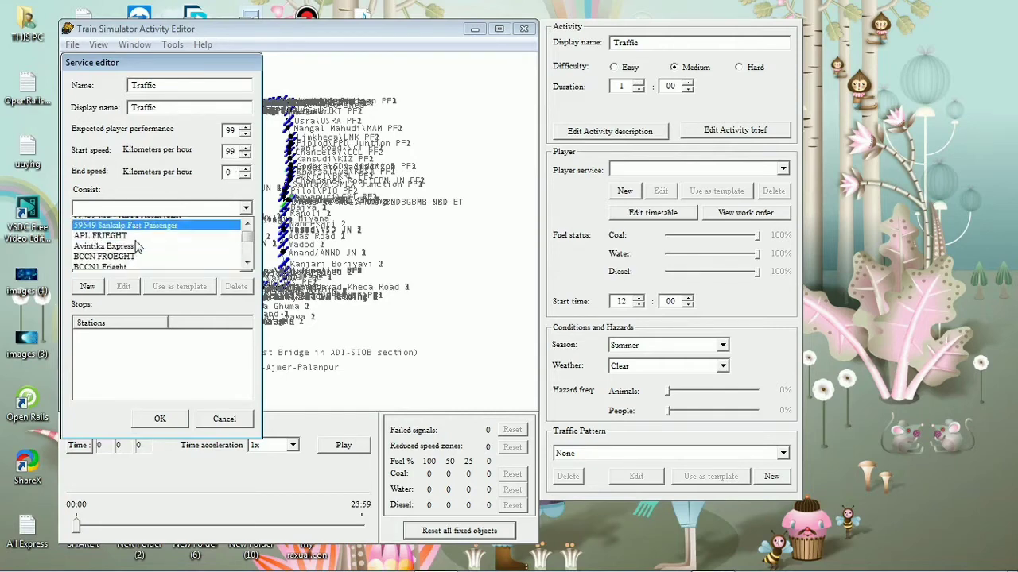
{"action": "scroll", "coordinate": [143, 249], "scroll_direction": "down", "scroll_amount": 1}
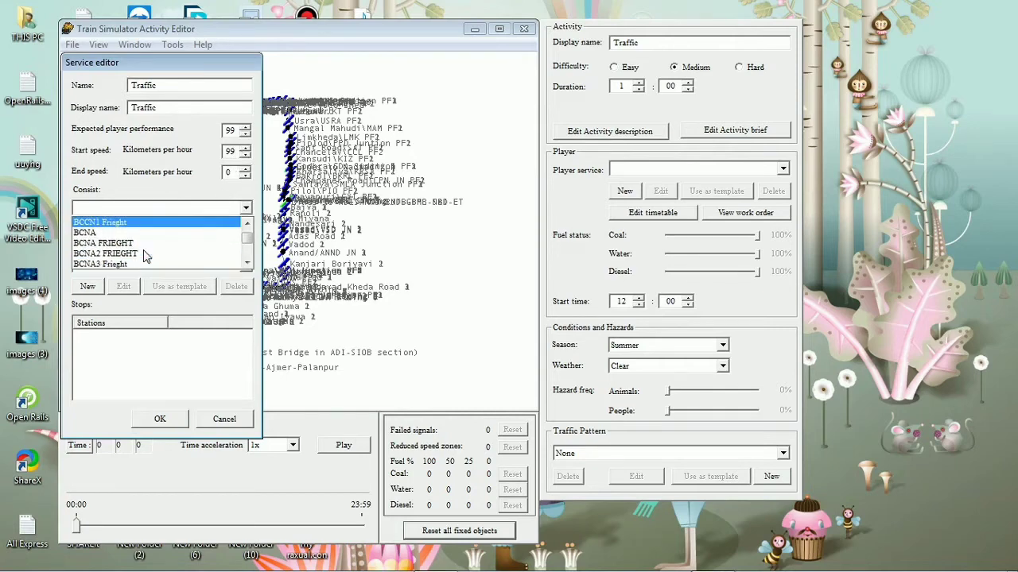
{"action": "left_click", "coordinate": [144, 254]}
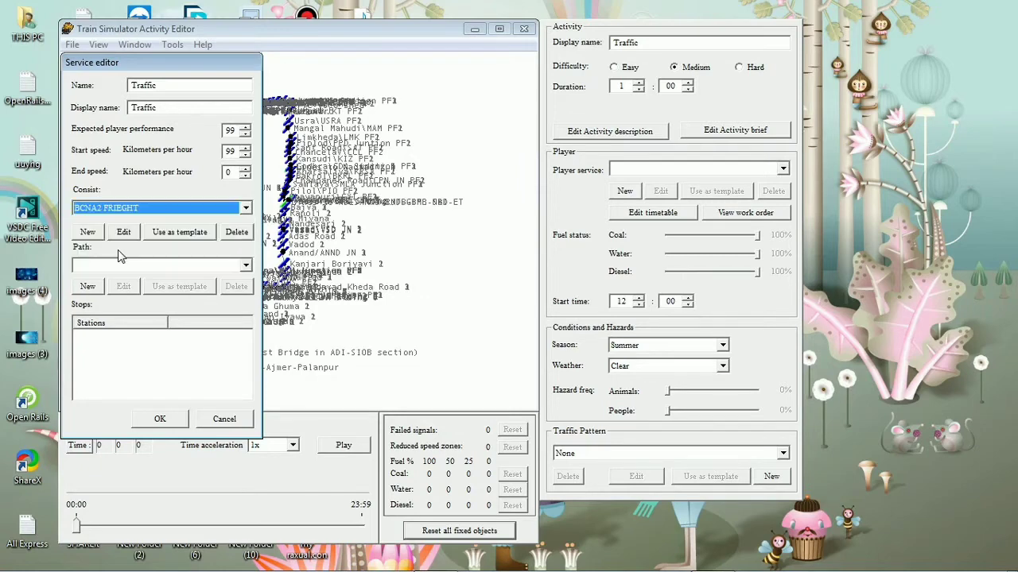
Step: Create a new path for the service, pasting the copied Traffic text as its name and display name
{"action": "left_click", "coordinate": [87, 287]}
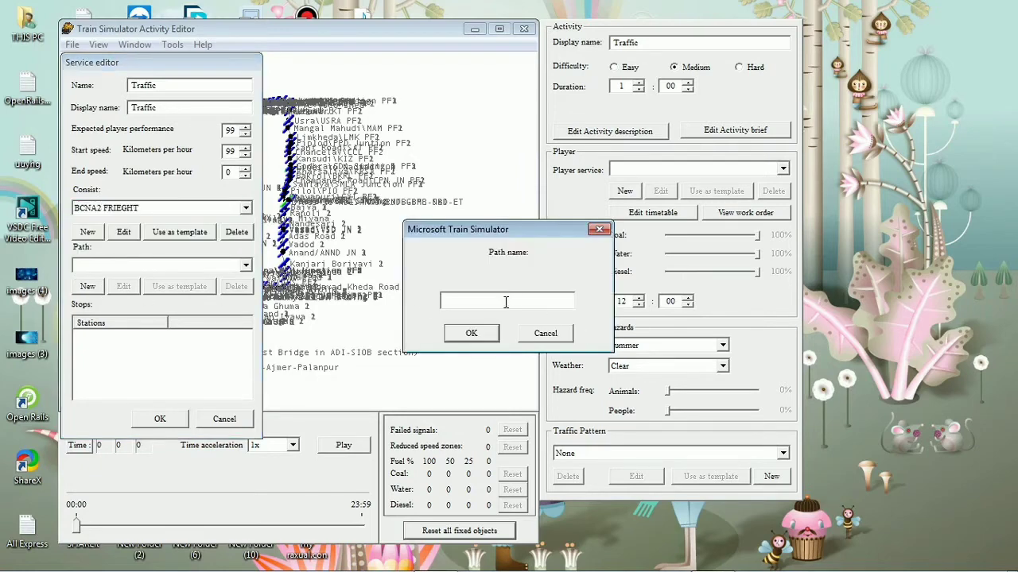
{"action": "right_click", "coordinate": [508, 302]}
{"action": "left_click", "coordinate": [540, 370]}
{"action": "left_click", "coordinate": [471, 333]}
{"action": "right_click", "coordinate": [470, 300]}
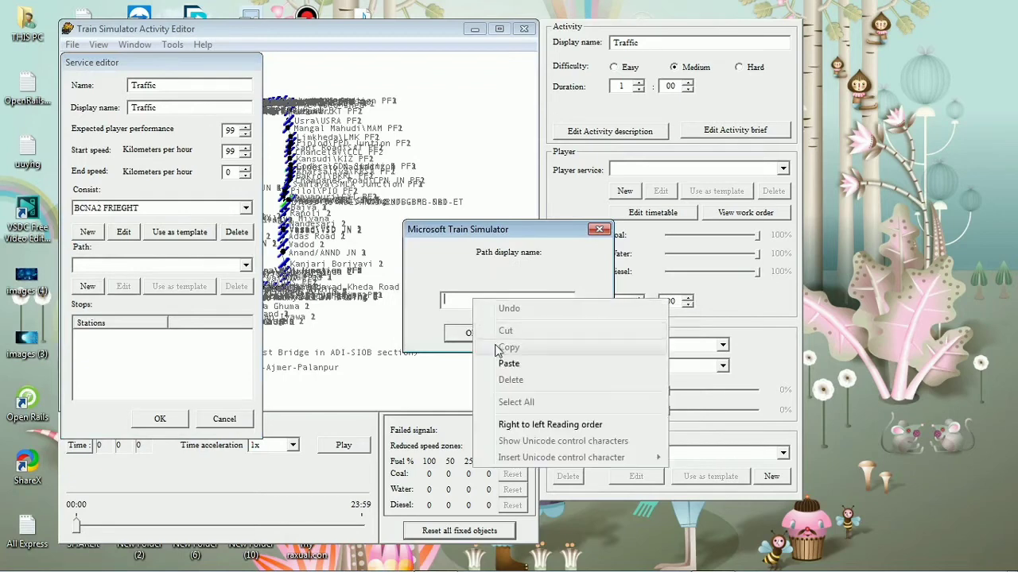
{"action": "left_click", "coordinate": [505, 360]}
{"action": "left_click", "coordinate": [485, 337]}
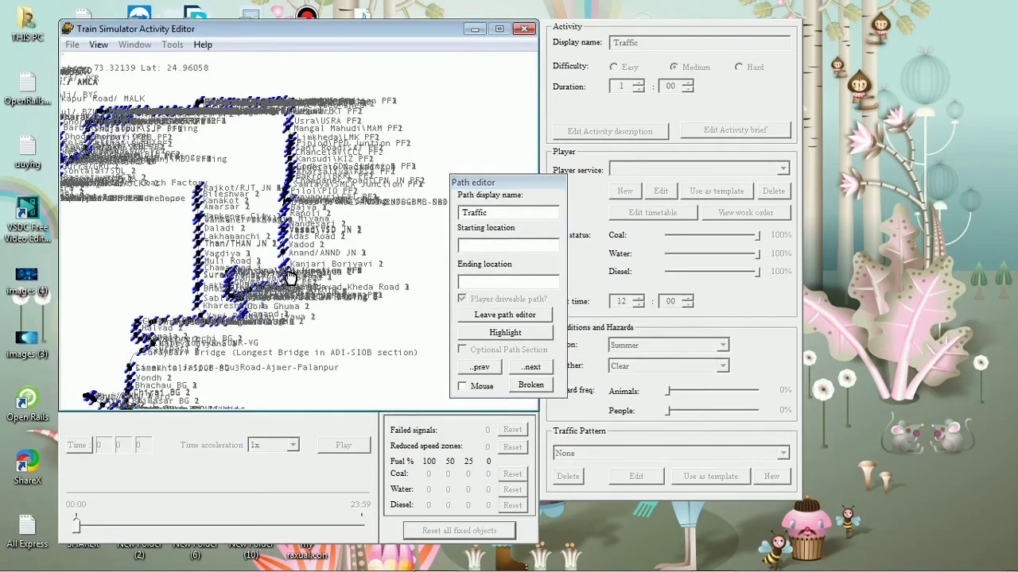
Step: Place the path's start point on the track between Chancelav and Sant Road and toggle its start direction towards Sant Road
{"action": "scroll", "coordinate": [350, 226], "scroll_direction": "up", "scroll_amount": 1}
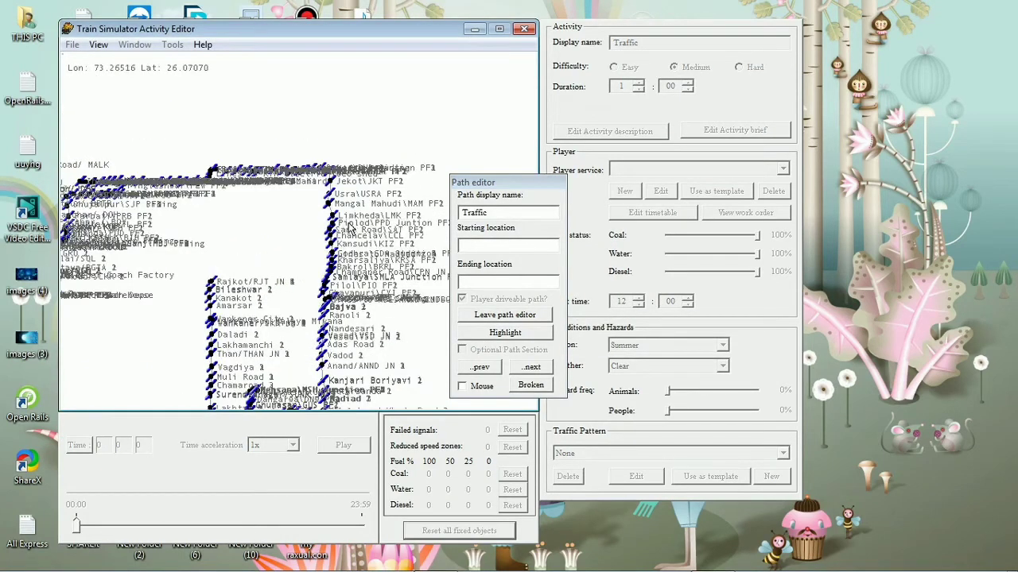
{"action": "scroll", "coordinate": [402, 131], "scroll_direction": "up", "scroll_amount": 2}
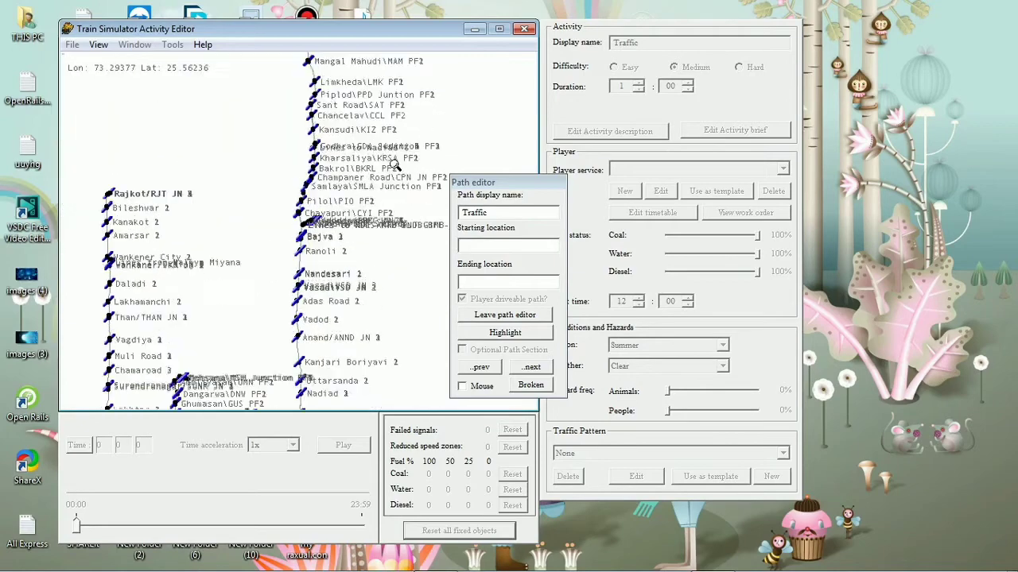
{"action": "scroll", "coordinate": [406, 129], "scroll_direction": "down", "scroll_amount": 4}
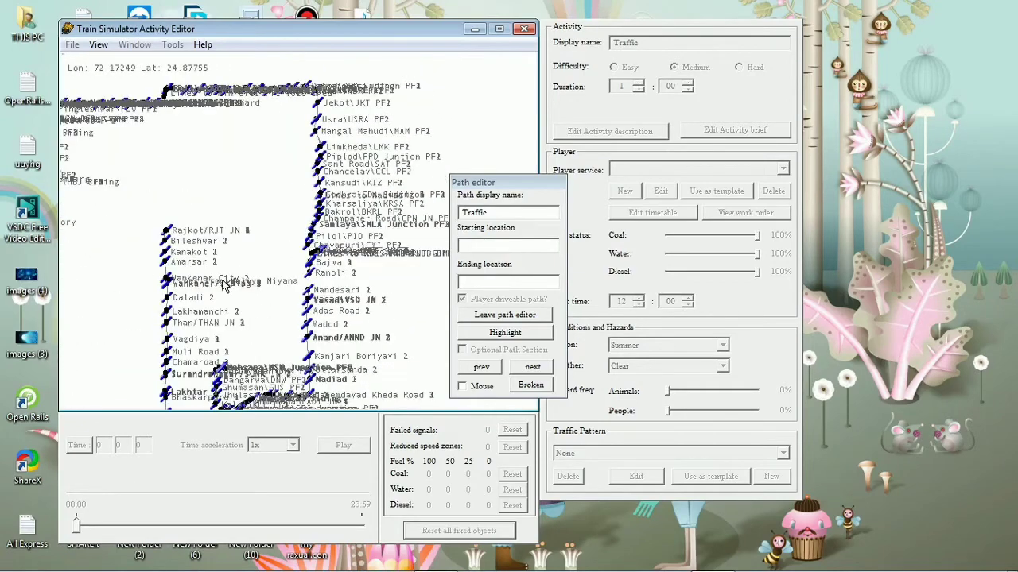
{"action": "left_click_drag", "start_coordinate": [275, 260], "coordinate": [252, 208]}
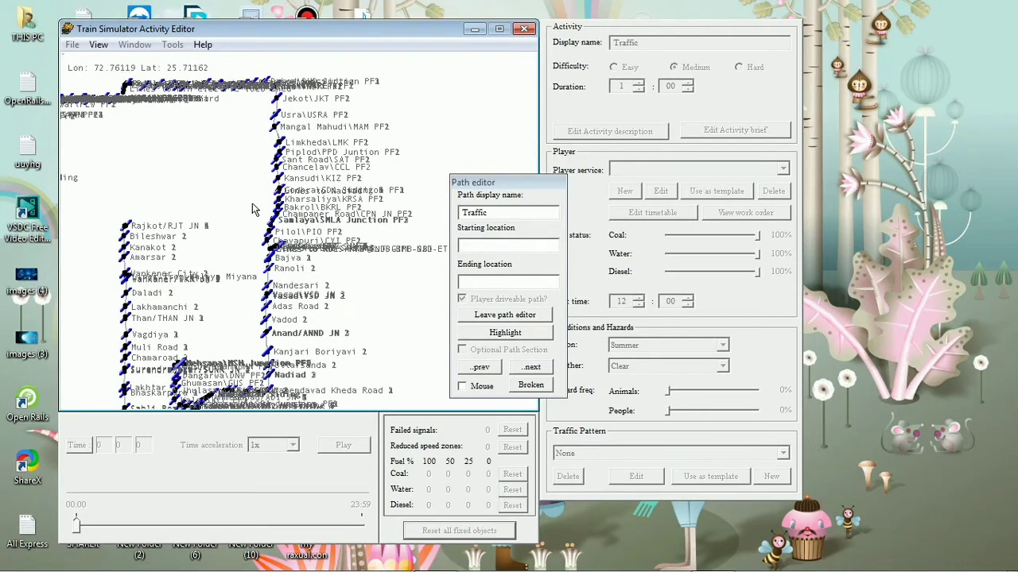
{"action": "left_click_drag", "start_coordinate": [371, 247], "coordinate": [321, 245]}
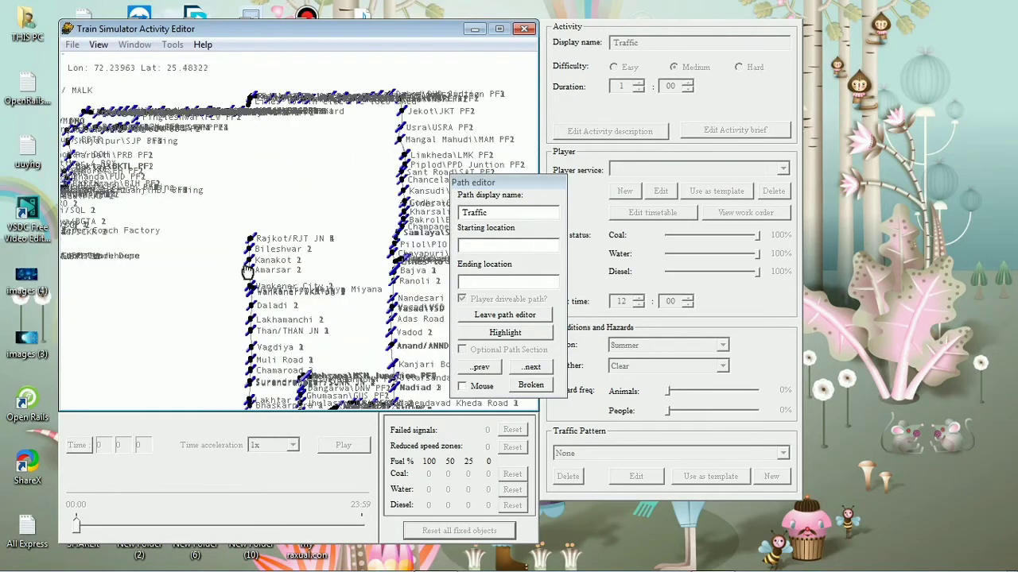
{"action": "left_click_drag", "start_coordinate": [248, 271], "coordinate": [325, 177]}
{"action": "left_click_drag", "start_coordinate": [309, 228], "coordinate": [257, 195]}
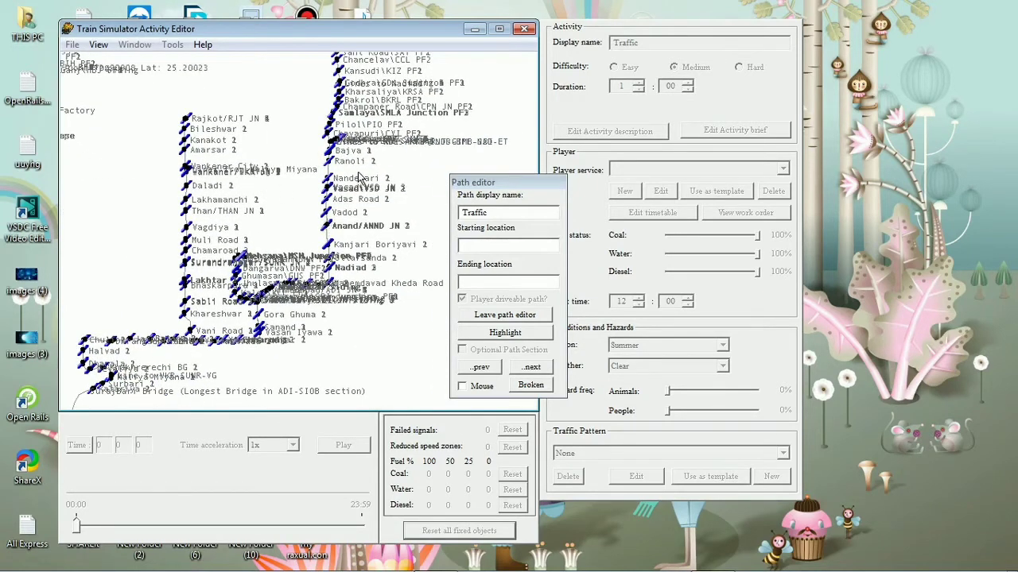
{"action": "left_click_drag", "start_coordinate": [361, 181], "coordinate": [332, 235]}
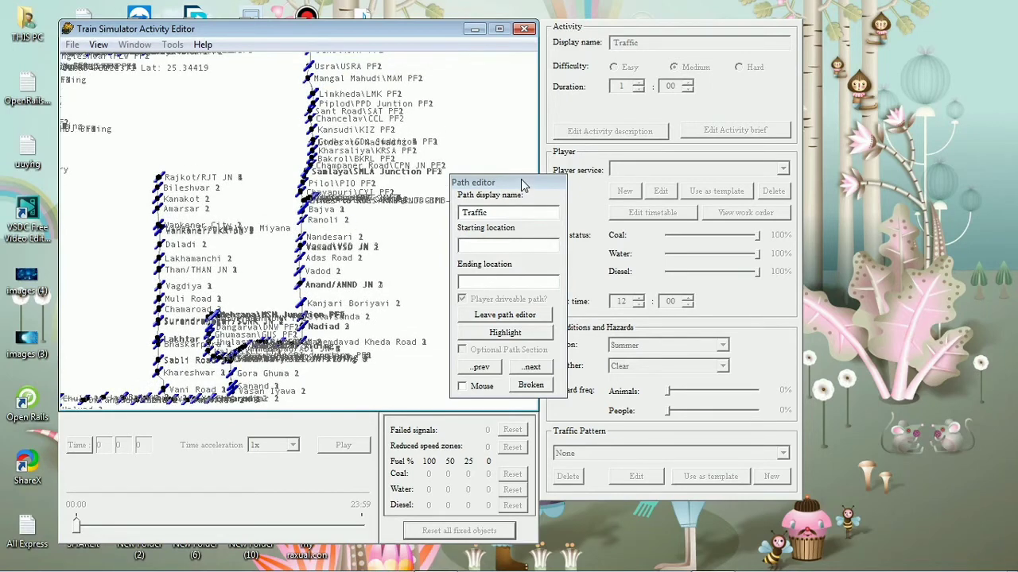
{"action": "scroll", "coordinate": [271, 236], "scroll_direction": "up", "scroll_amount": 5}
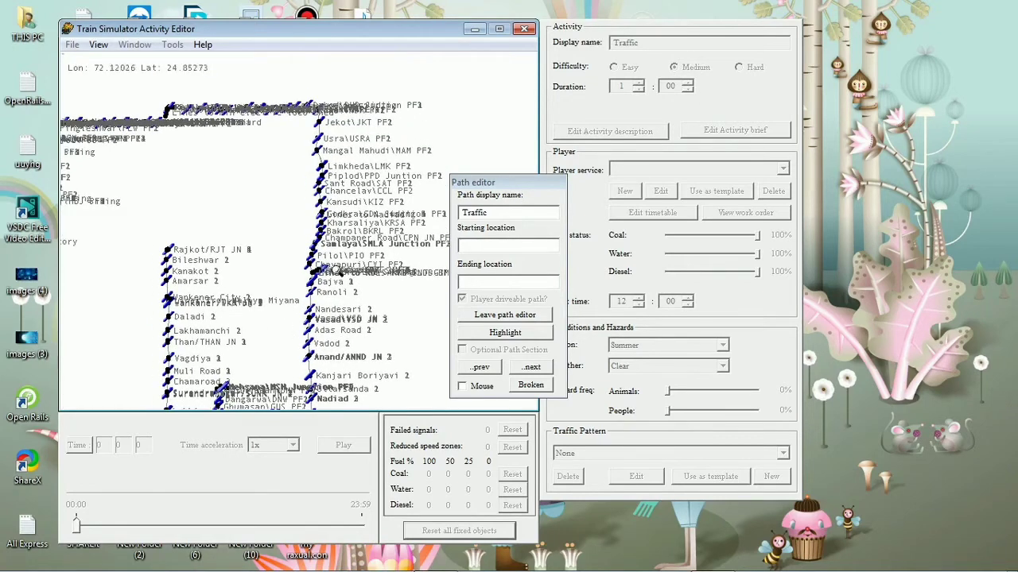
{"action": "scroll", "coordinate": [271, 194], "scroll_direction": "up", "scroll_amount": 4}
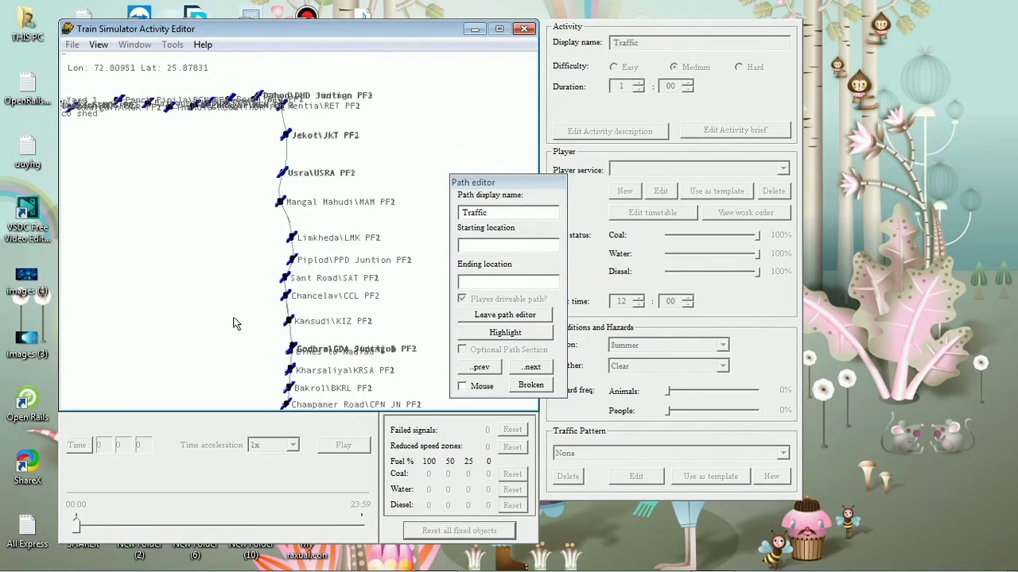
{"action": "scroll", "coordinate": [292, 239], "scroll_direction": "up", "scroll_amount": 4}
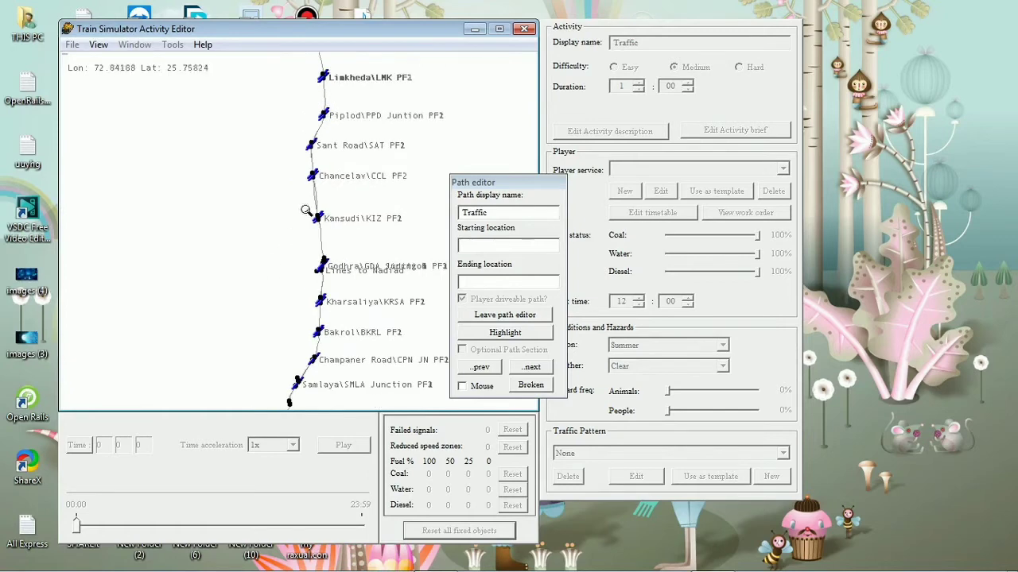
{"action": "scroll", "coordinate": [336, 243], "scroll_direction": "up", "scroll_amount": 5}
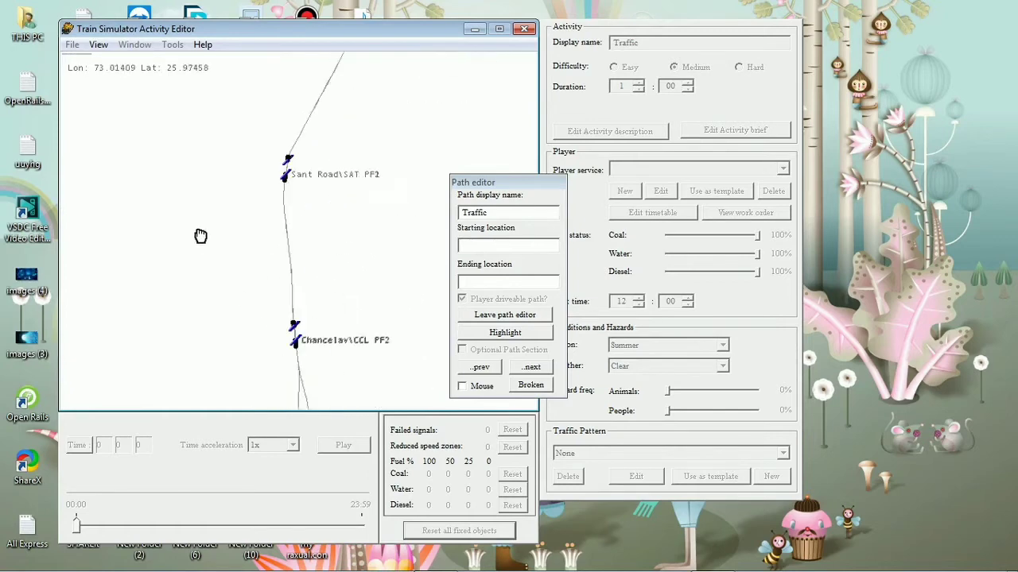
{"action": "scroll", "coordinate": [291, 230], "scroll_direction": "up", "scroll_amount": 5}
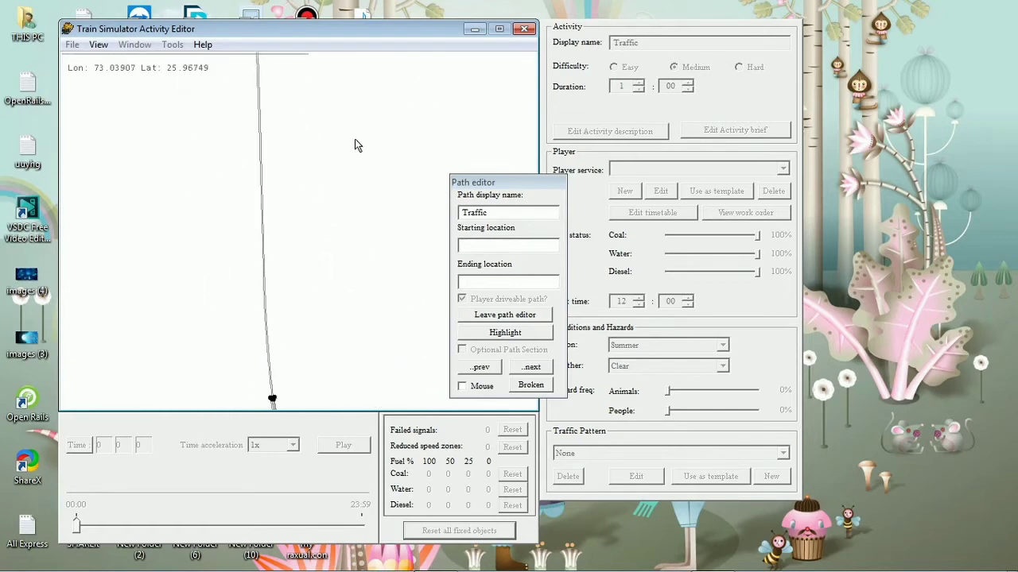
{"action": "scroll", "coordinate": [361, 241], "scroll_direction": "up", "scroll_amount": 4}
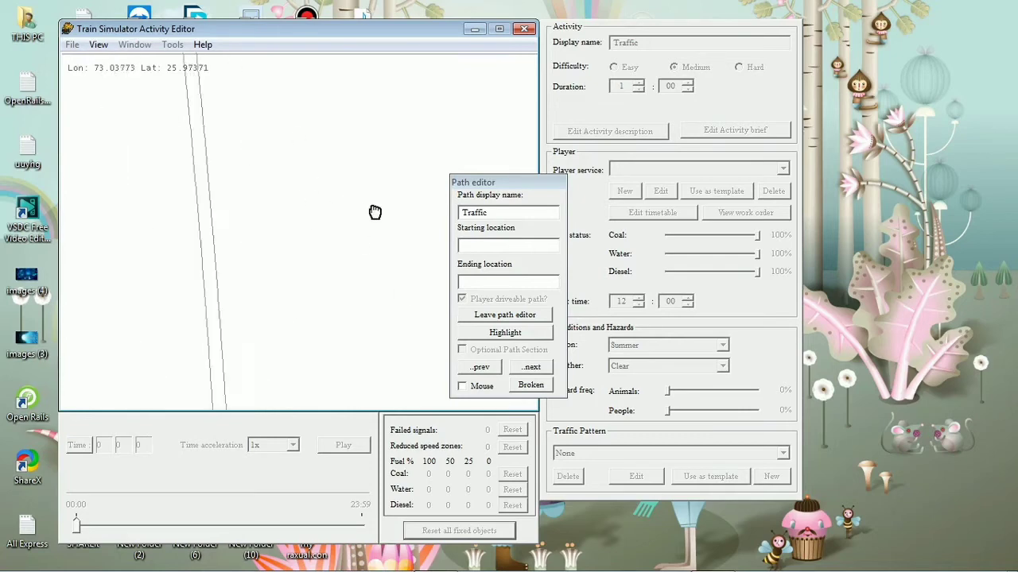
{"action": "right_click", "coordinate": [239, 251]}
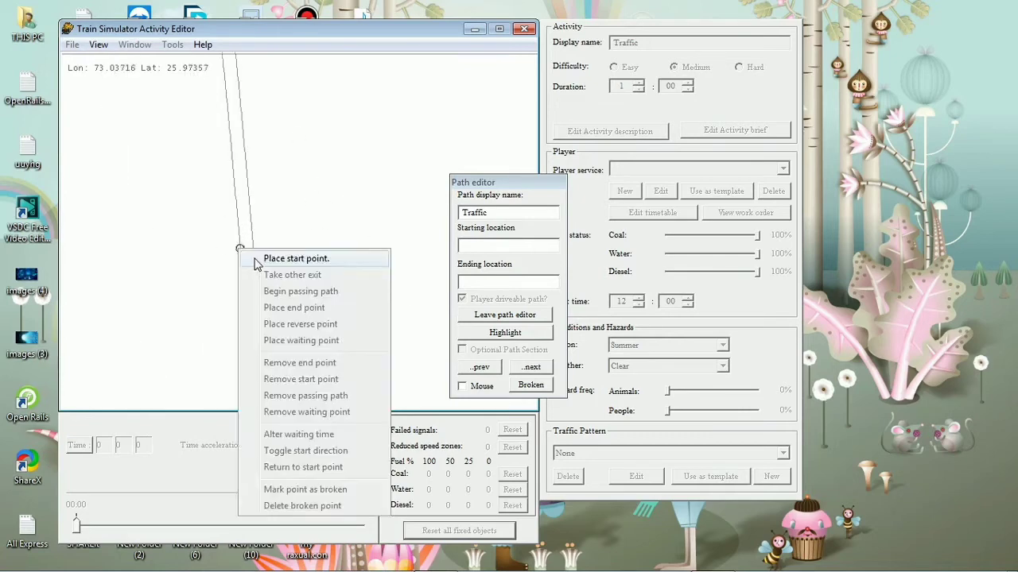
{"action": "left_click", "coordinate": [258, 263]}
{"action": "right_click", "coordinate": [241, 251]}
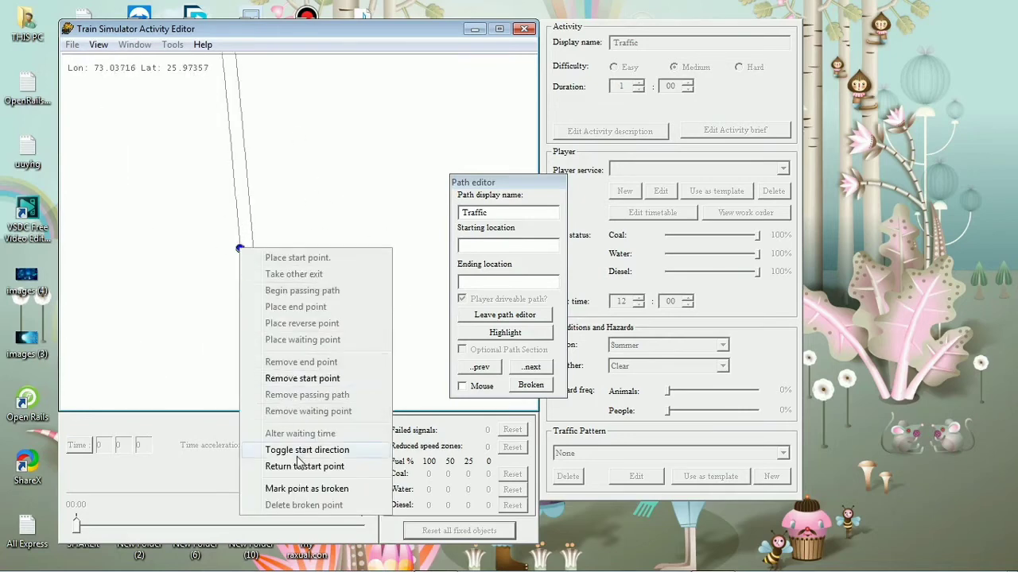
{"action": "left_click", "coordinate": [298, 452]}
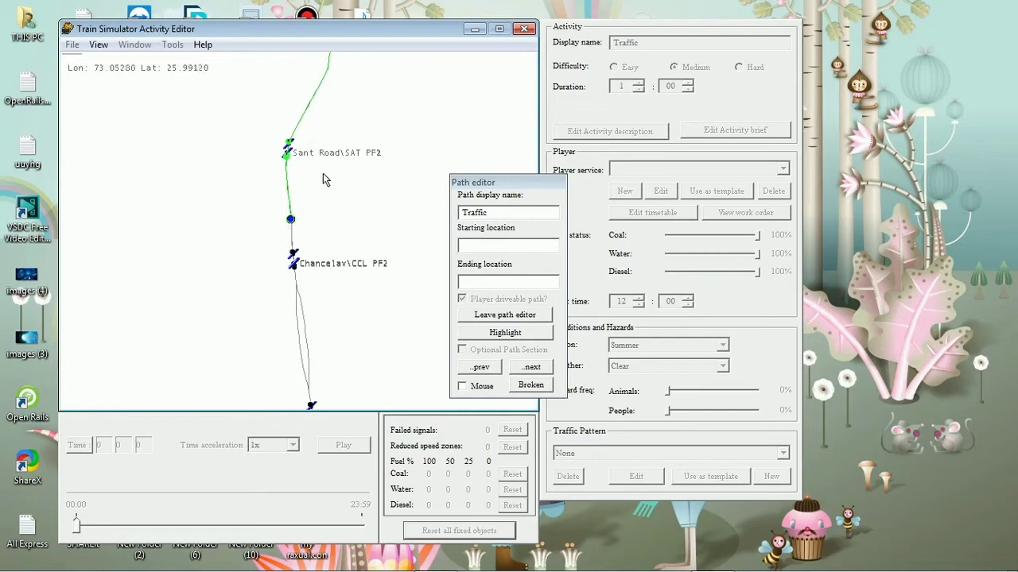
Step: Paste Traffic as the path's starting and ending location, then leave the path editor and save the path changes
{"action": "left_click", "coordinate": [488, 248]}
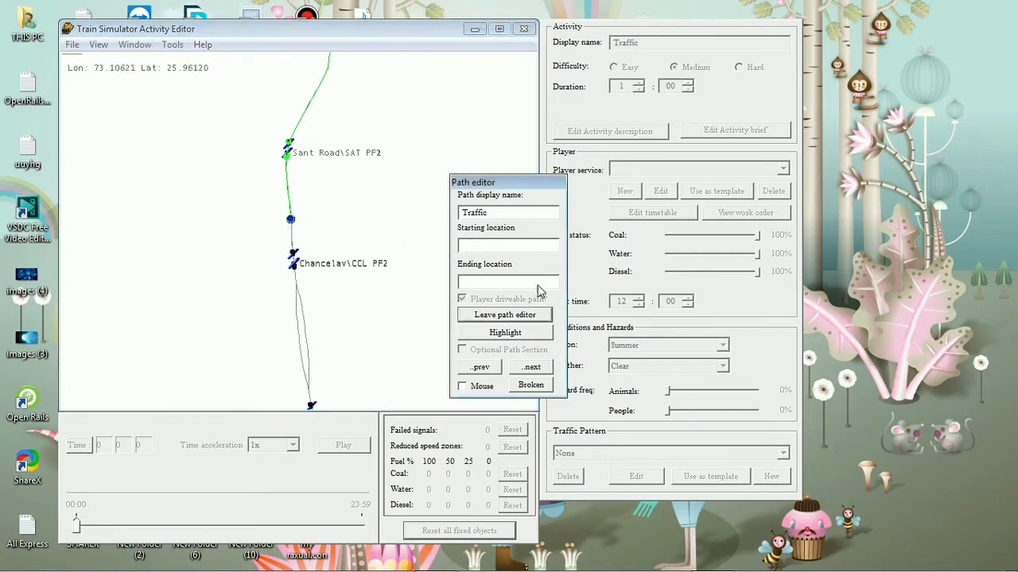
{"action": "right_click", "coordinate": [514, 238]}
{"action": "left_click", "coordinate": [539, 303]}
{"action": "right_click", "coordinate": [517, 281]}
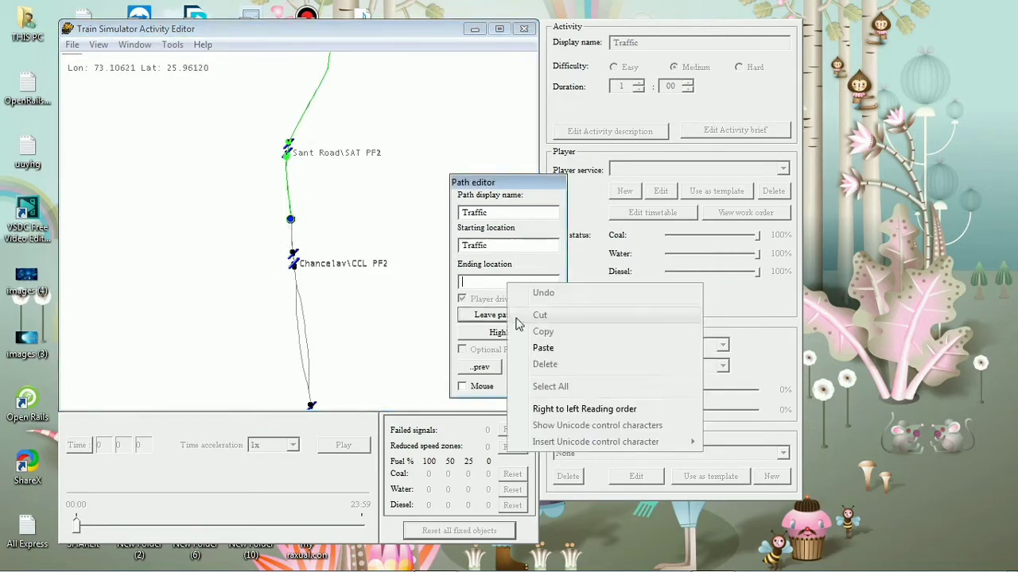
{"action": "left_click", "coordinate": [541, 349]}
{"action": "left_click", "coordinate": [497, 318]}
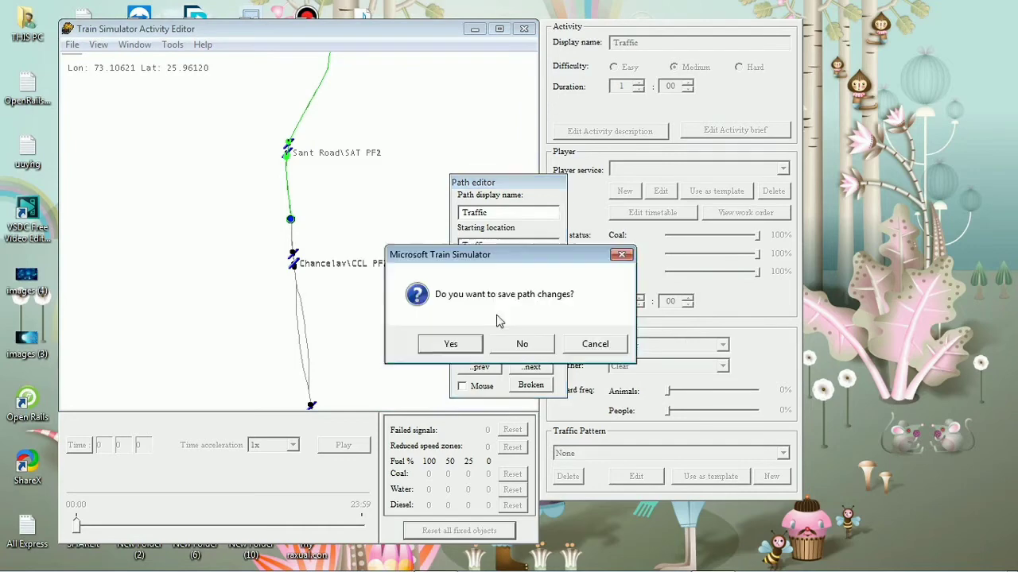
{"action": "left_click", "coordinate": [443, 342]}
{"action": "left_click", "coordinate": [521, 348]}
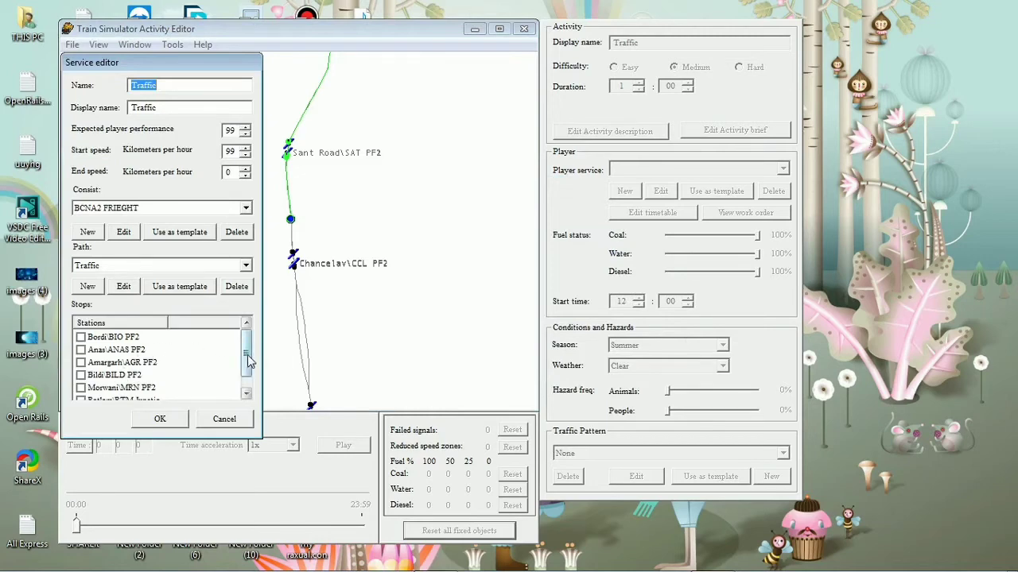
Step: Set the Ratlam junction station as a stop of the Traffic service and confirm the service
{"action": "left_click_drag", "start_coordinate": [248, 362], "coordinate": [248, 374]}
{"action": "left_click", "coordinate": [80, 387]}
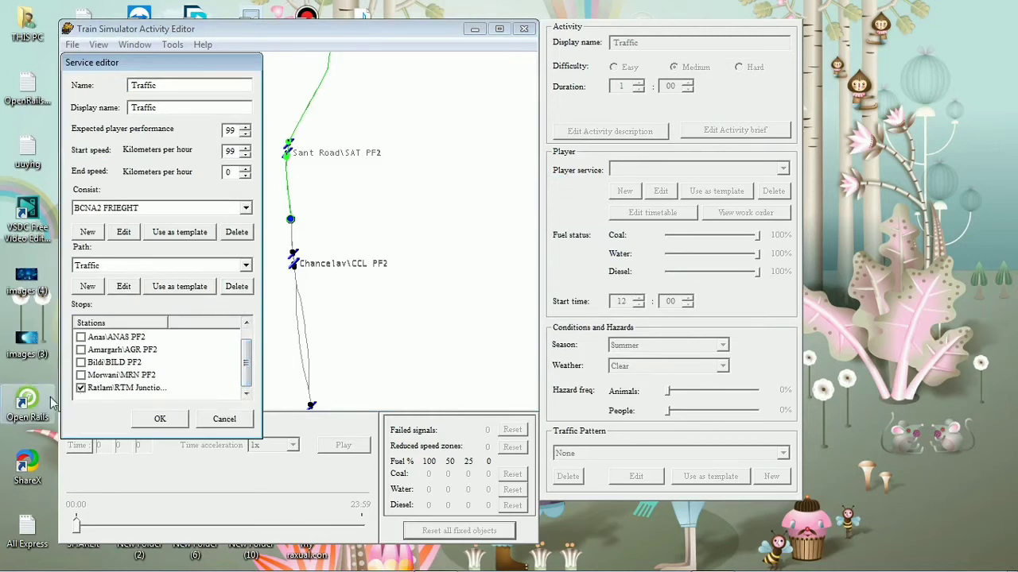
{"action": "left_click", "coordinate": [158, 422]}
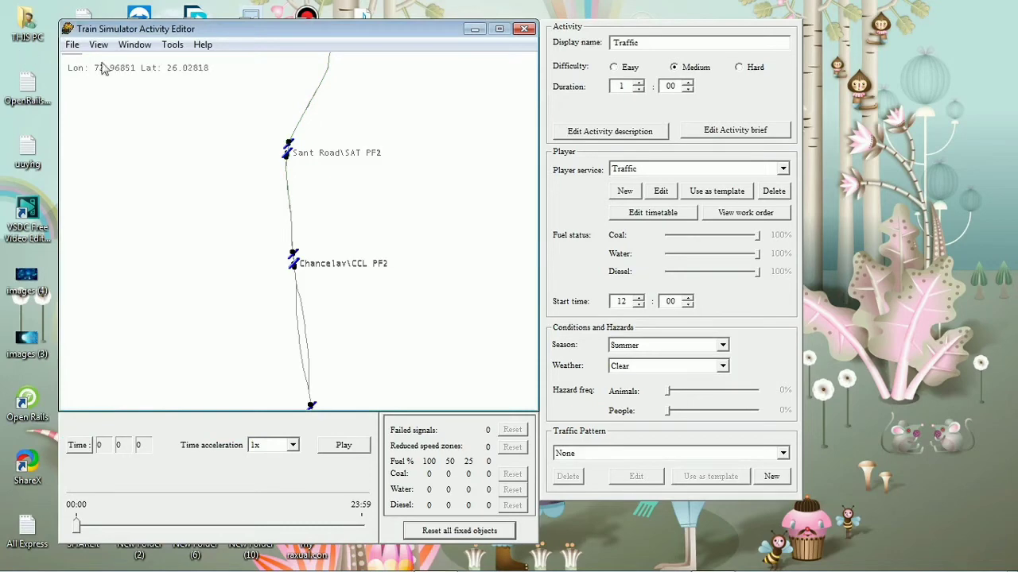
Step: Save the activity under the file name Traffic and exit the Activity Editor
{"action": "left_click", "coordinate": [72, 45]}
{"action": "left_click", "coordinate": [107, 105]}
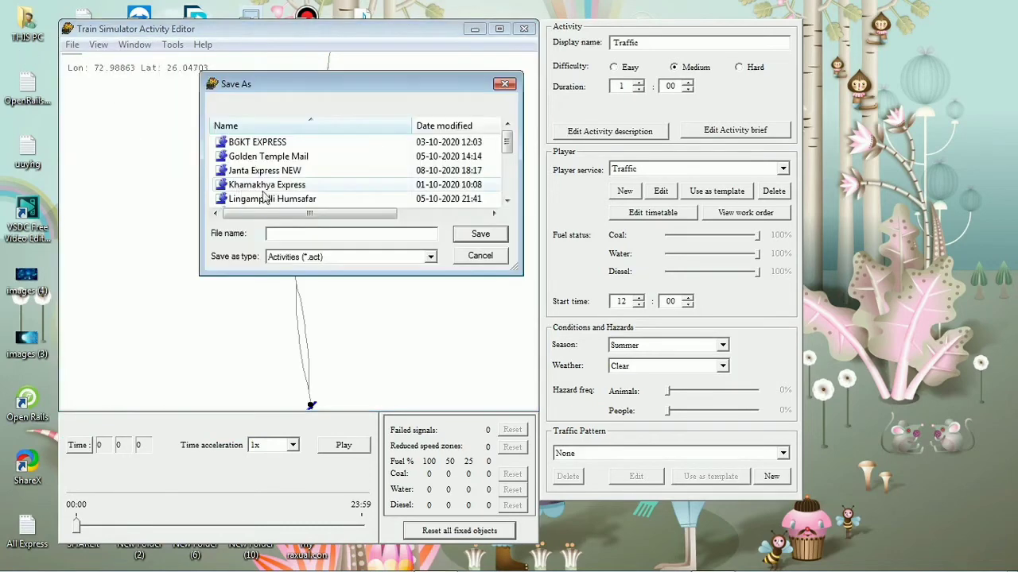
{"action": "right_click", "coordinate": [298, 235]}
{"action": "left_click", "coordinate": [326, 300]}
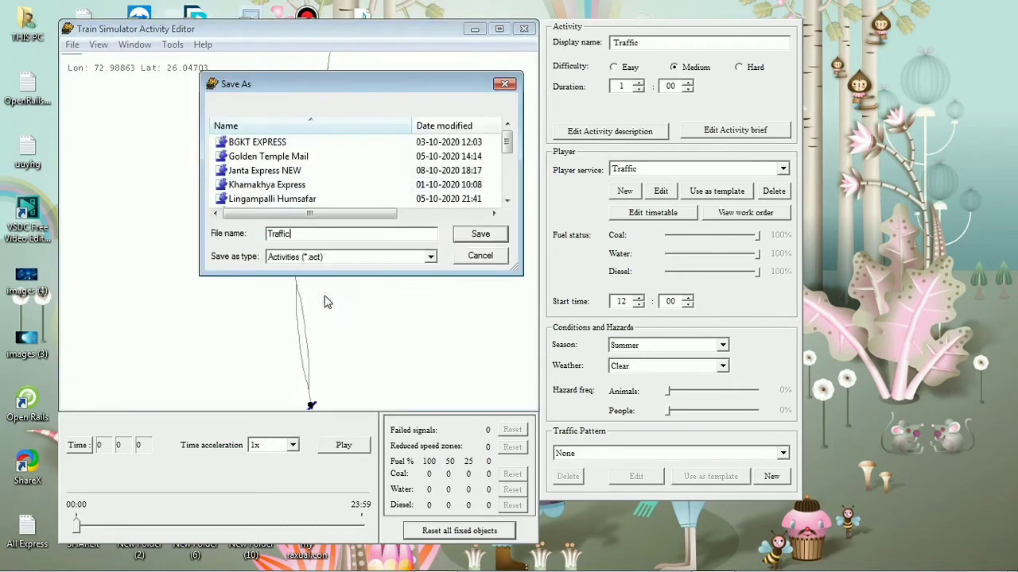
{"action": "left_click", "coordinate": [480, 234]}
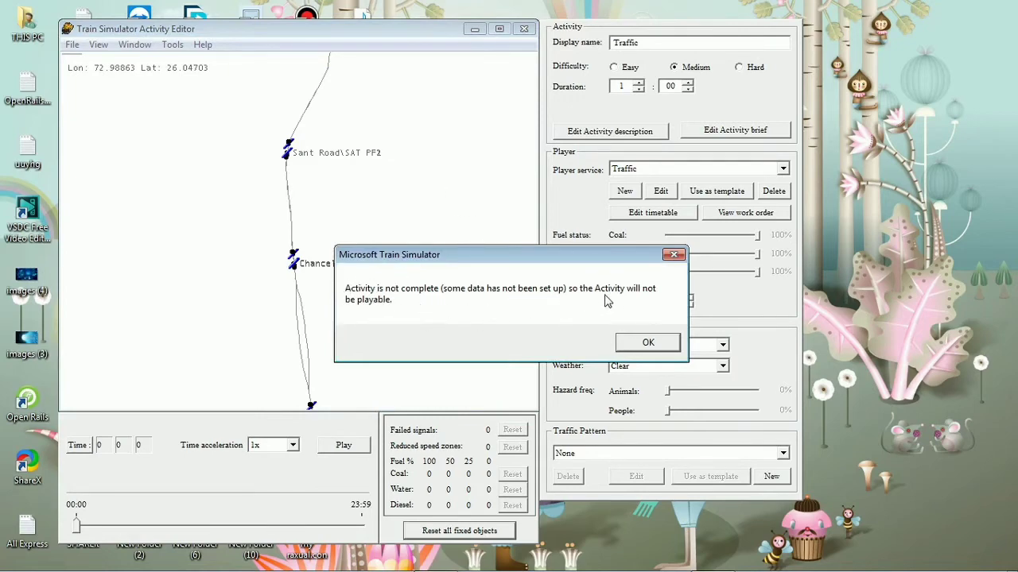
{"action": "left_click", "coordinate": [648, 340]}
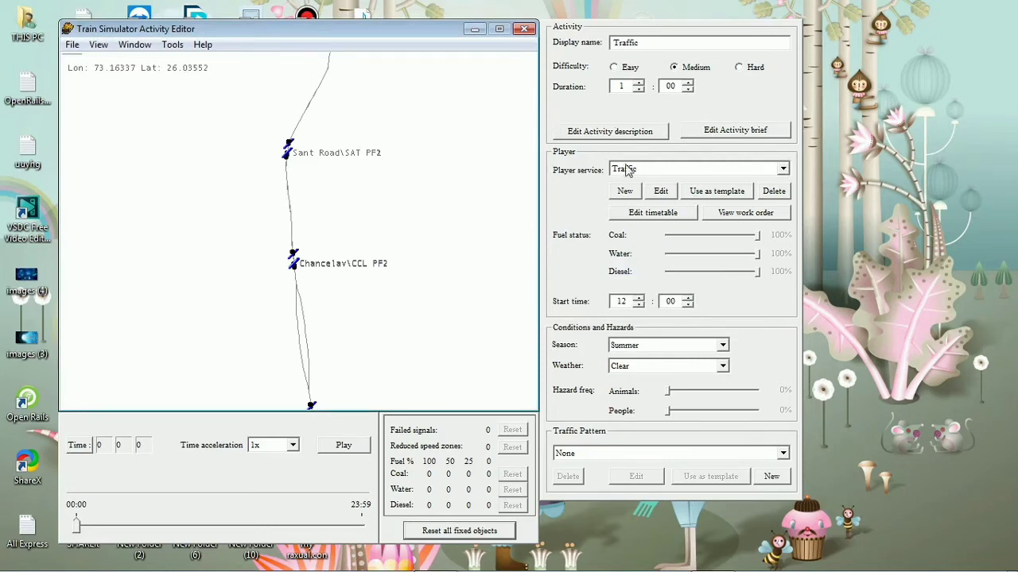
{"action": "left_click", "coordinate": [525, 32]}
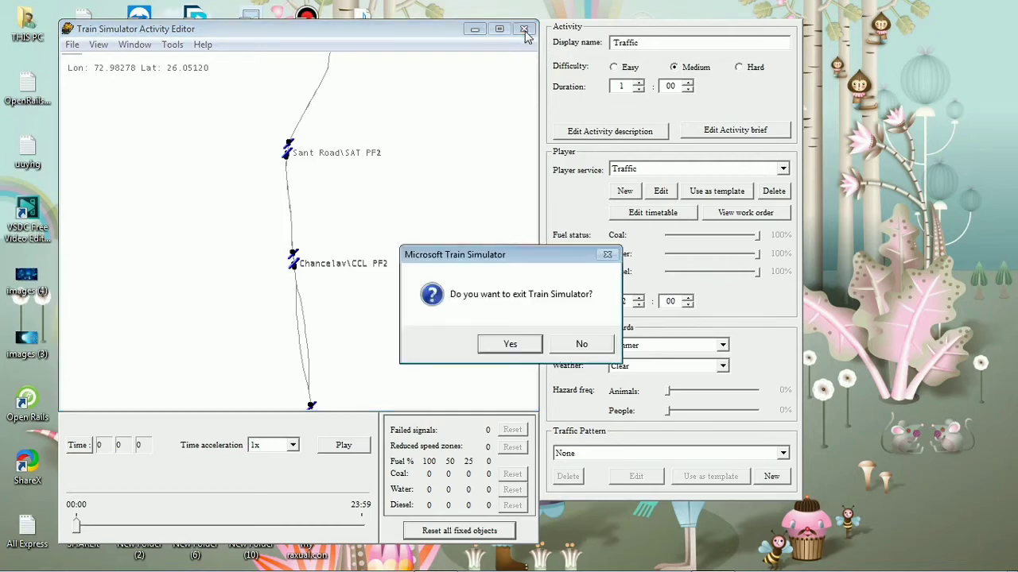
{"action": "left_click", "coordinate": [511, 344]}
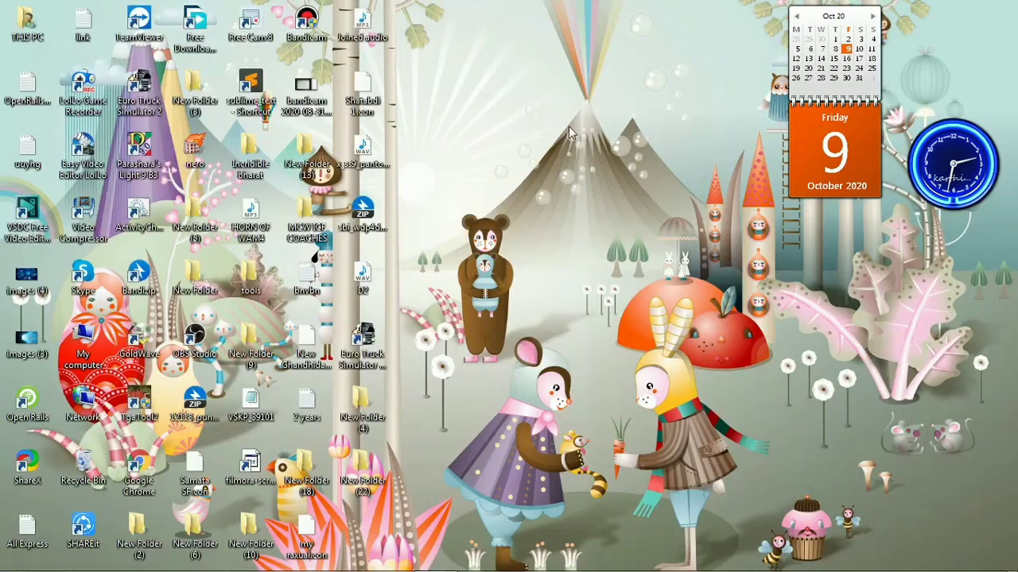
{"action": "right_click", "coordinate": [569, 128]}
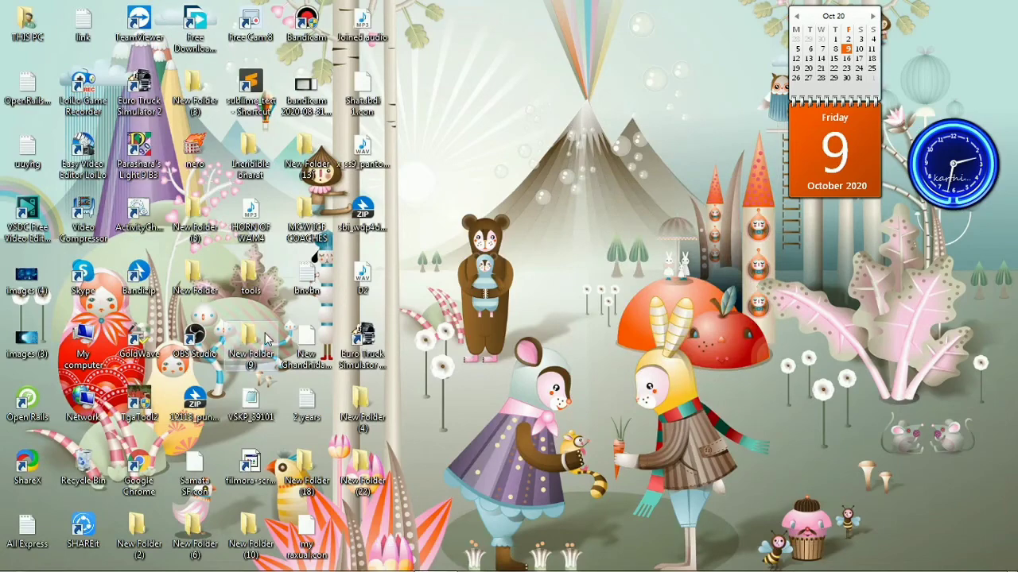
{"action": "left_click", "coordinate": [19, 557]}
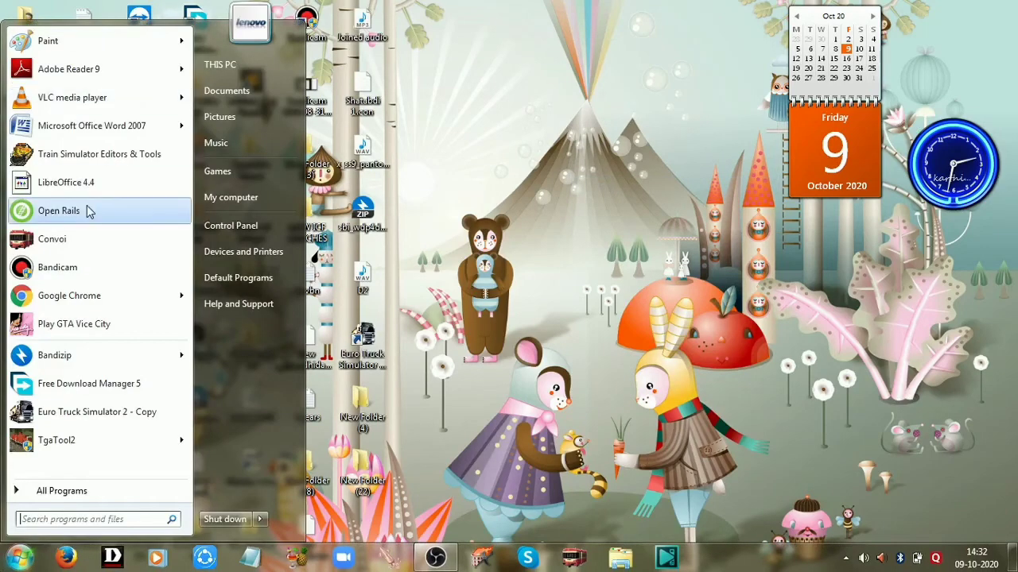
{"action": "left_click", "coordinate": [714, 190]}
{"action": "right_click", "coordinate": [714, 190]}
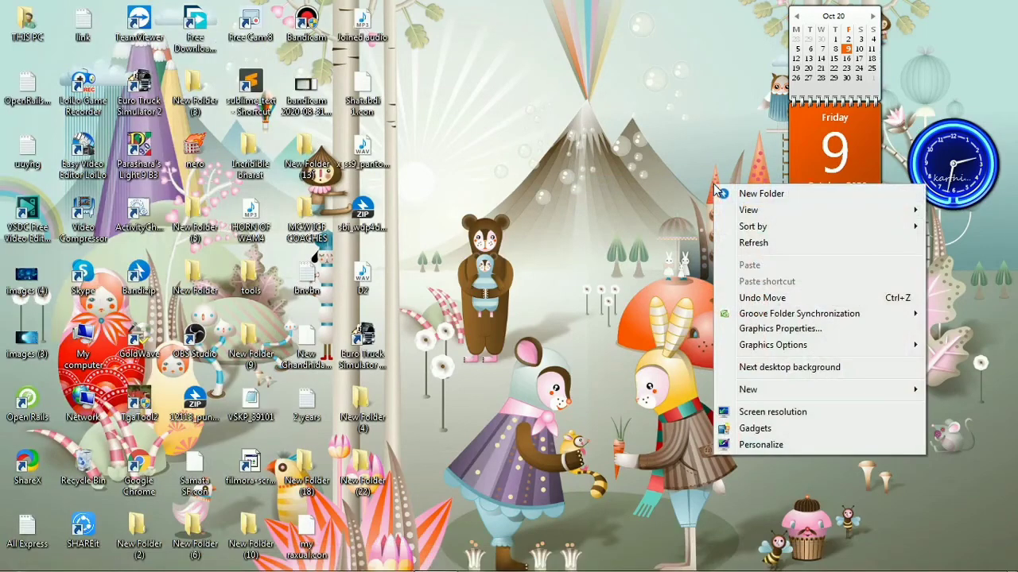
{"action": "left_click", "coordinate": [755, 241]}
{"action": "right_click", "coordinate": [571, 44]}
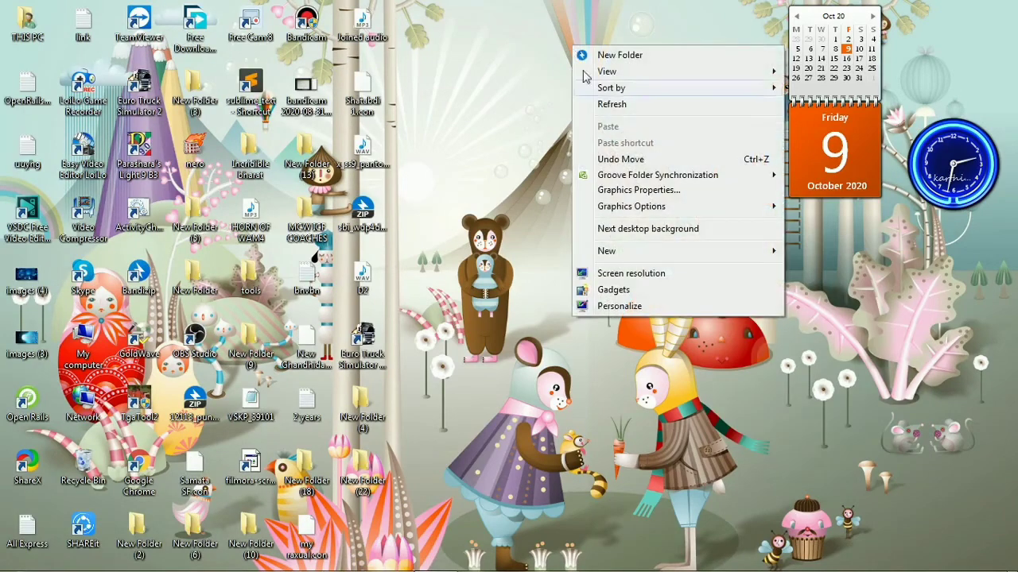
{"action": "left_click", "coordinate": [605, 103]}
Step: Launch Train Simulator Editors & Tools and open the Activity Editor, continuing past the Default.wag database errors
{"action": "mouse_move", "coordinate": [791, 563]}
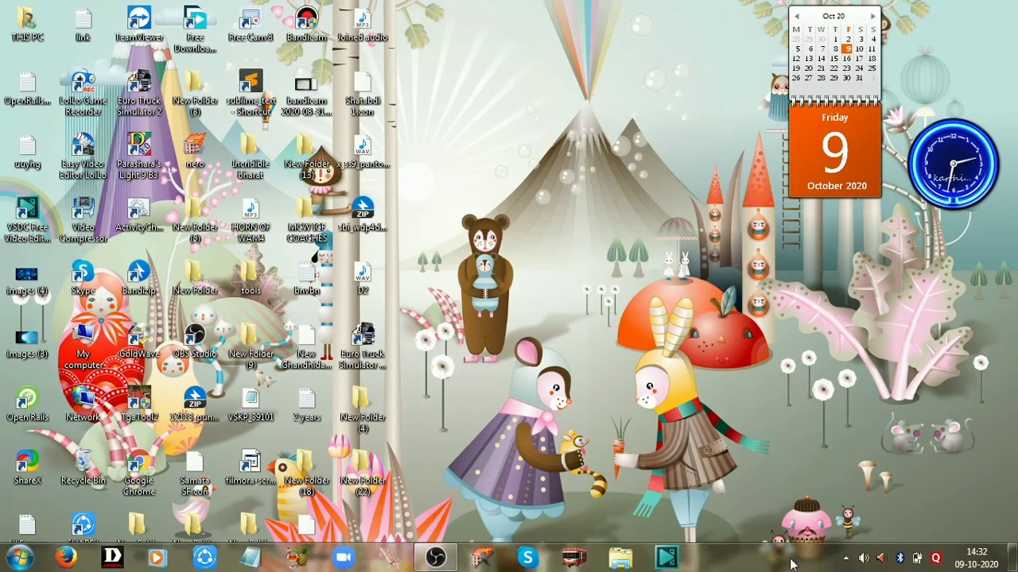
{"action": "left_click", "coordinate": [19, 558]}
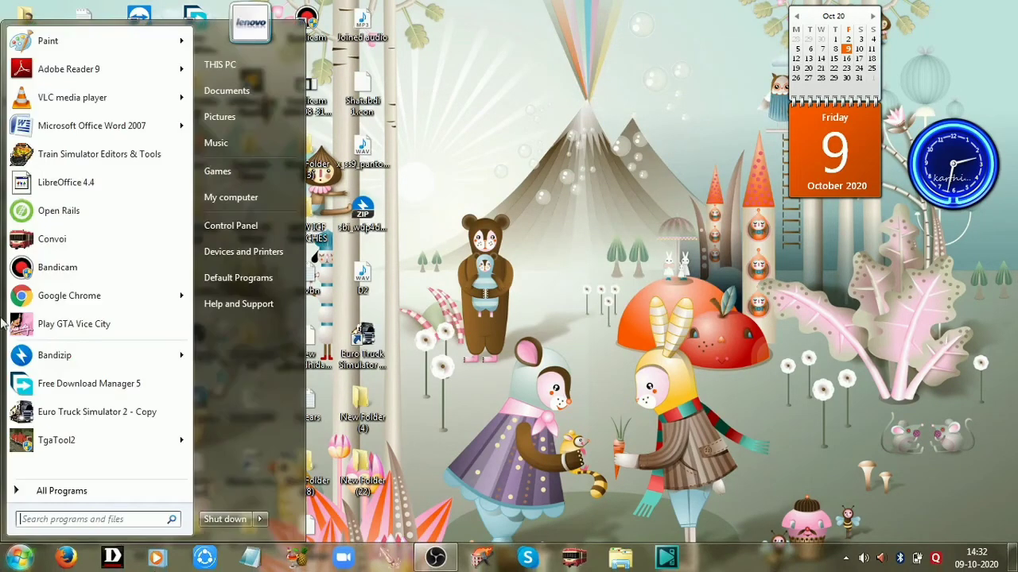
{"action": "left_click", "coordinate": [92, 155]}
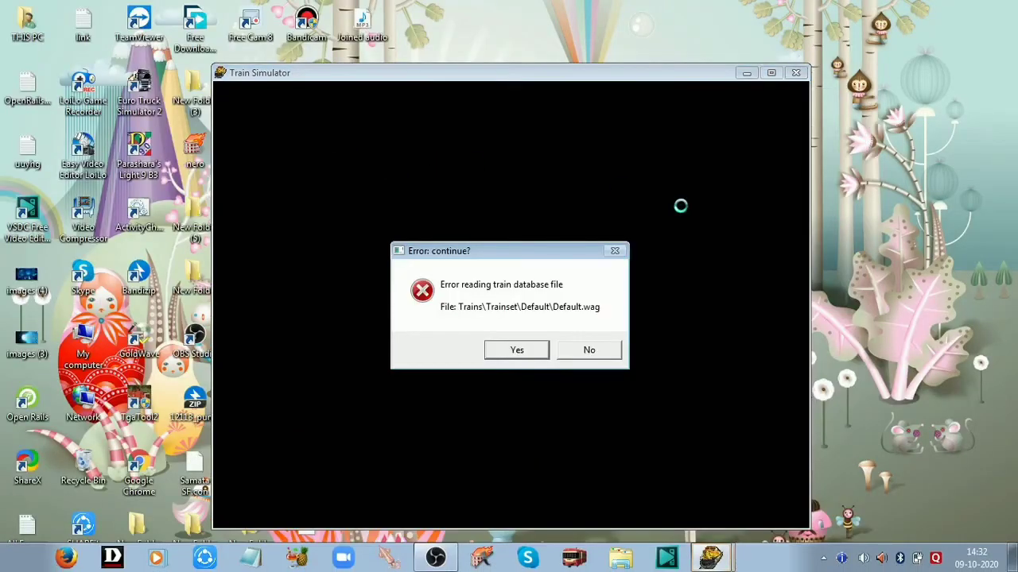
{"action": "left_click", "coordinate": [546, 342]}
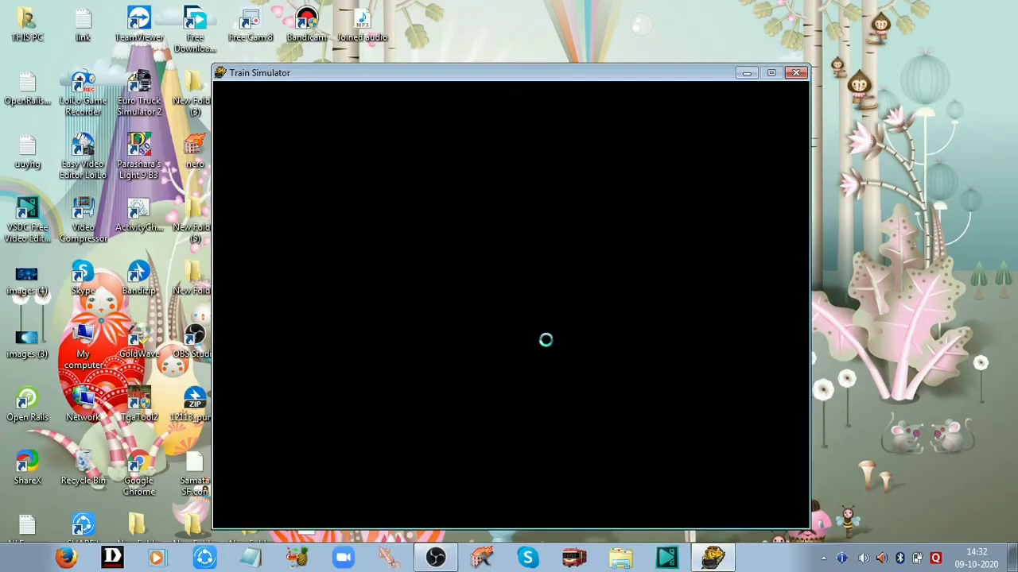
{"action": "left_click", "coordinate": [546, 341]}
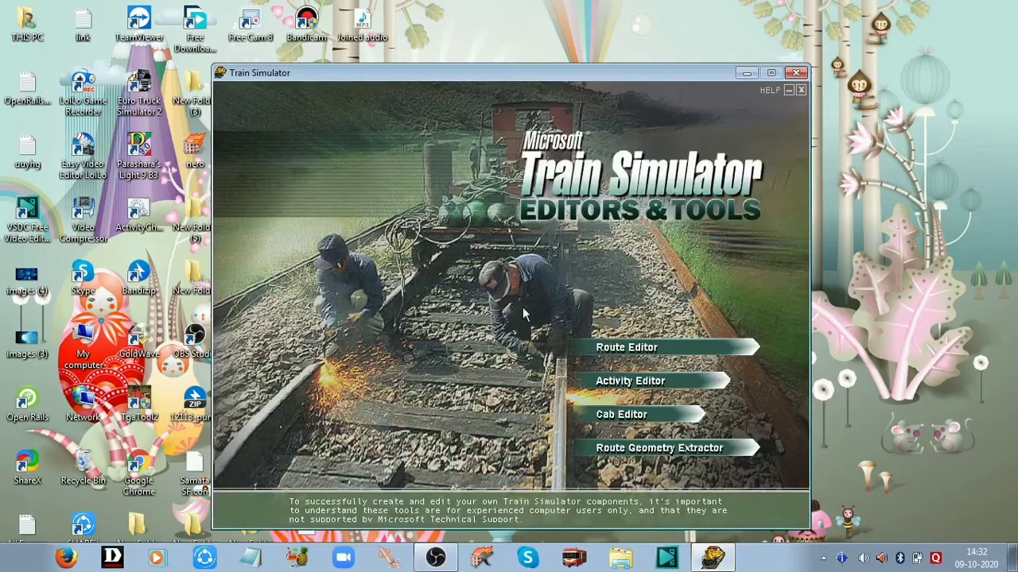
{"action": "left_click", "coordinate": [632, 380]}
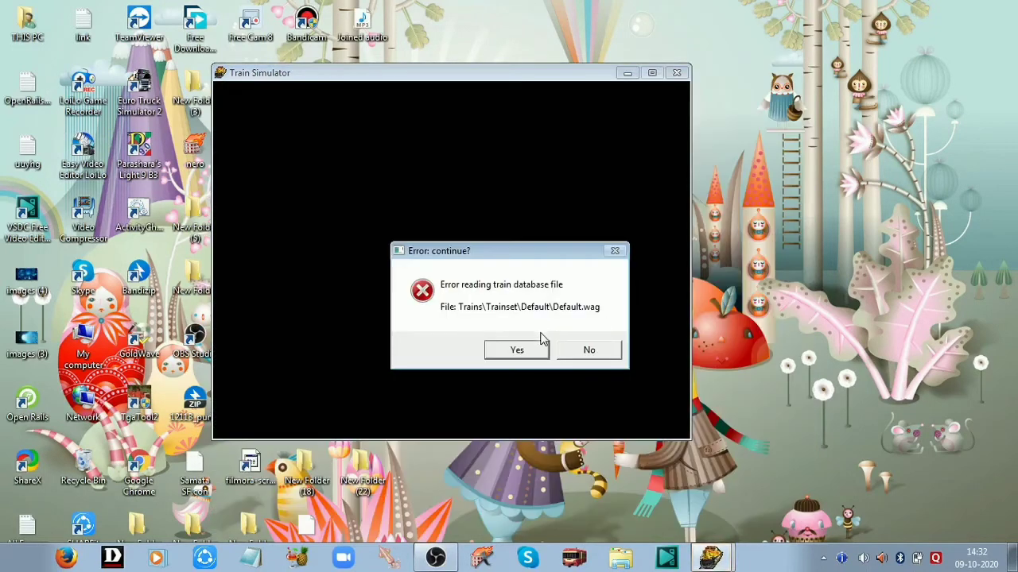
{"action": "left_click", "coordinate": [517, 351]}
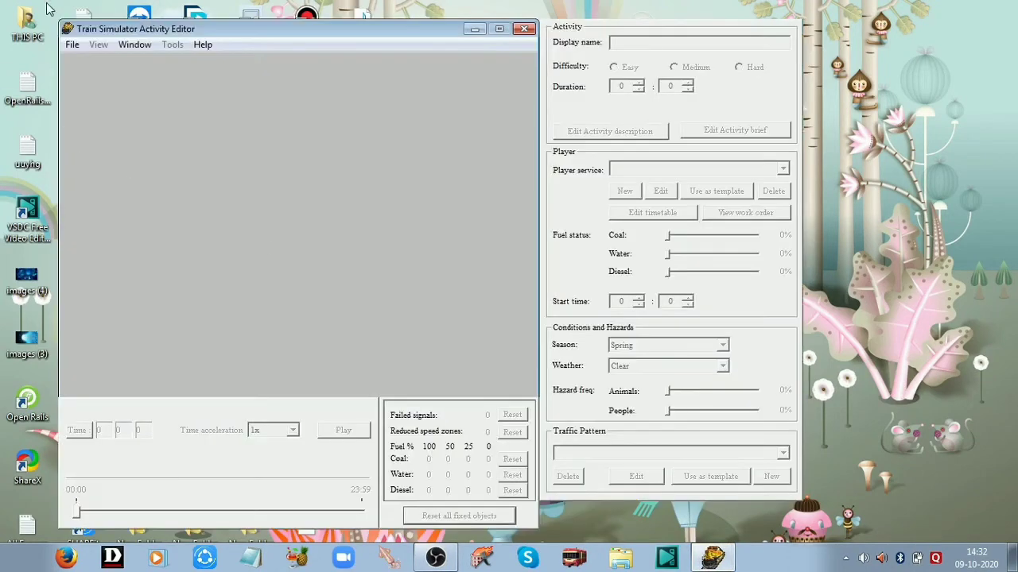
Step: Open the Testing activity from the ACTIVITIES folder of the Western Railways V2 route
{"action": "left_click", "coordinate": [71, 44]}
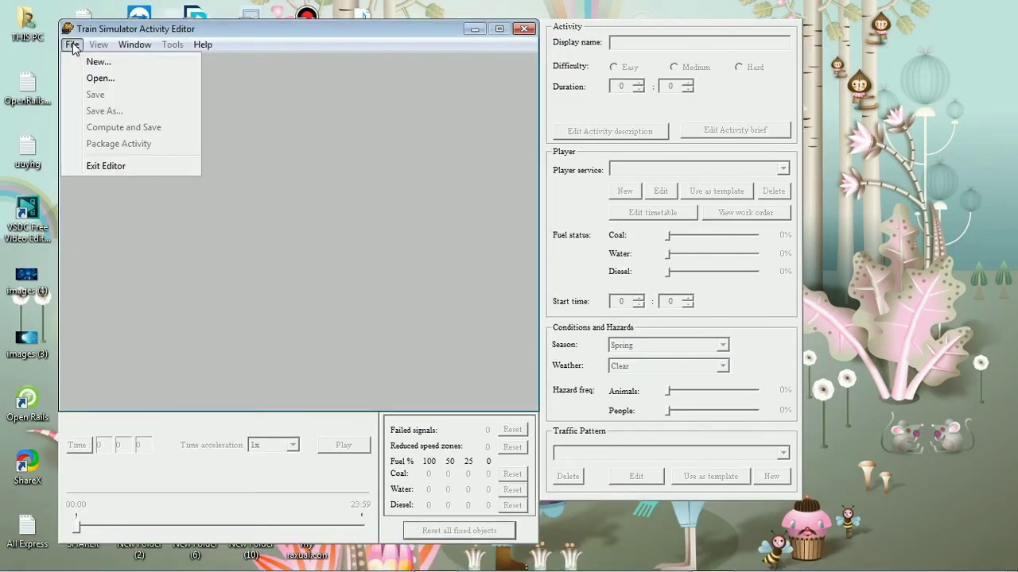
{"action": "left_click", "coordinate": [98, 78]}
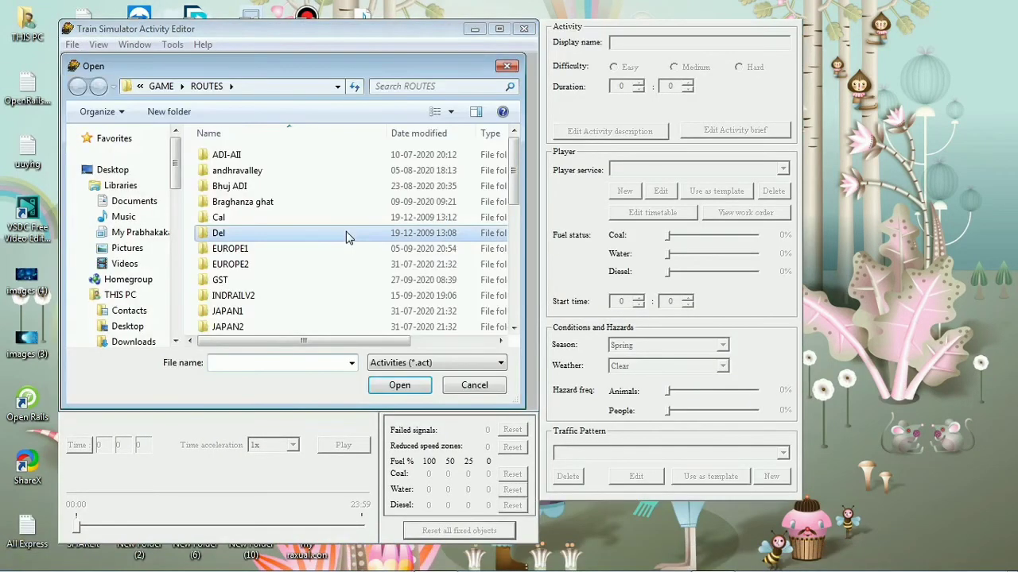
{"action": "scroll", "coordinate": [506, 258], "scroll_direction": "down", "scroll_amount": 6}
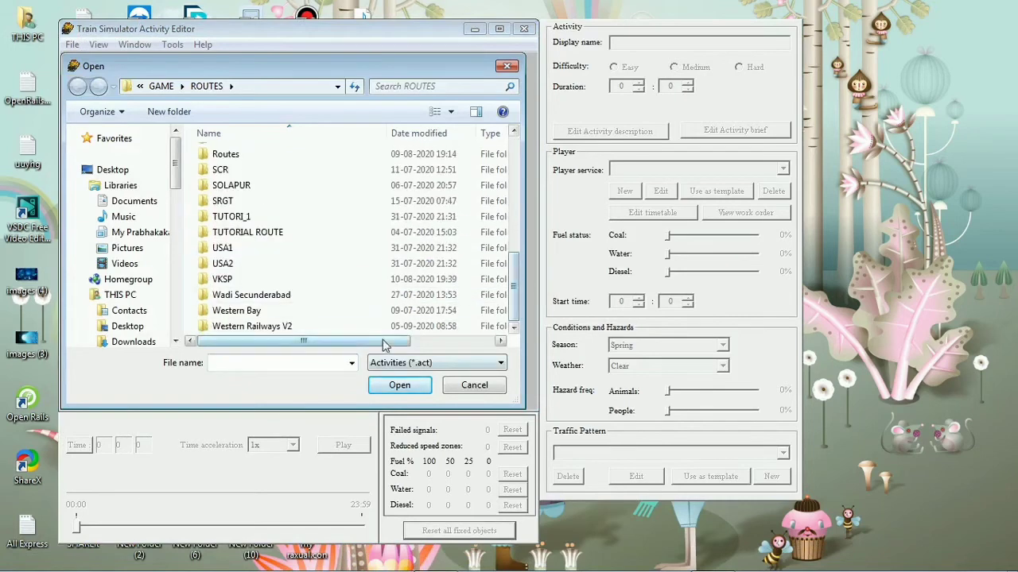
{"action": "double_click", "coordinate": [370, 328]}
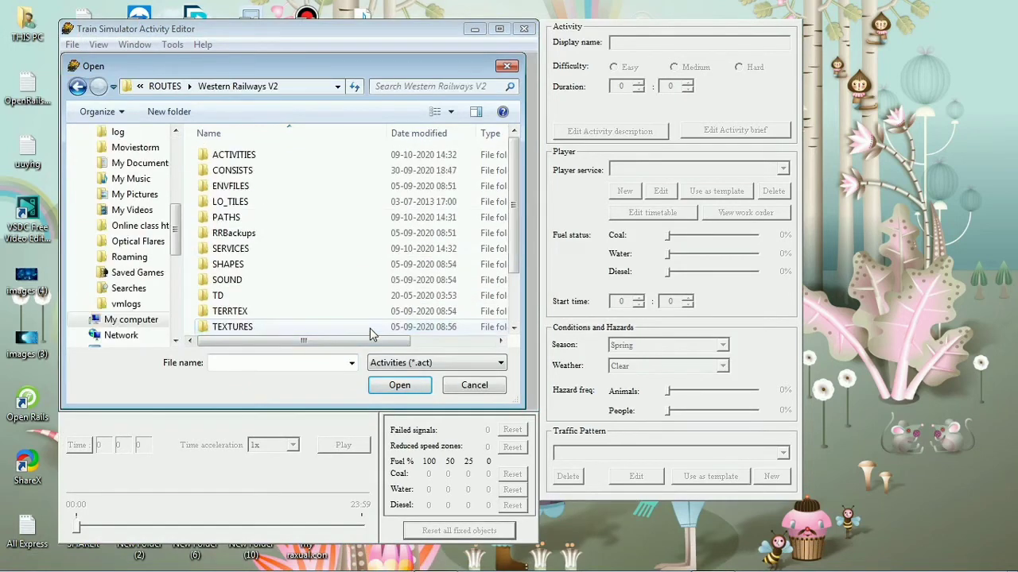
{"action": "double_click", "coordinate": [295, 157]}
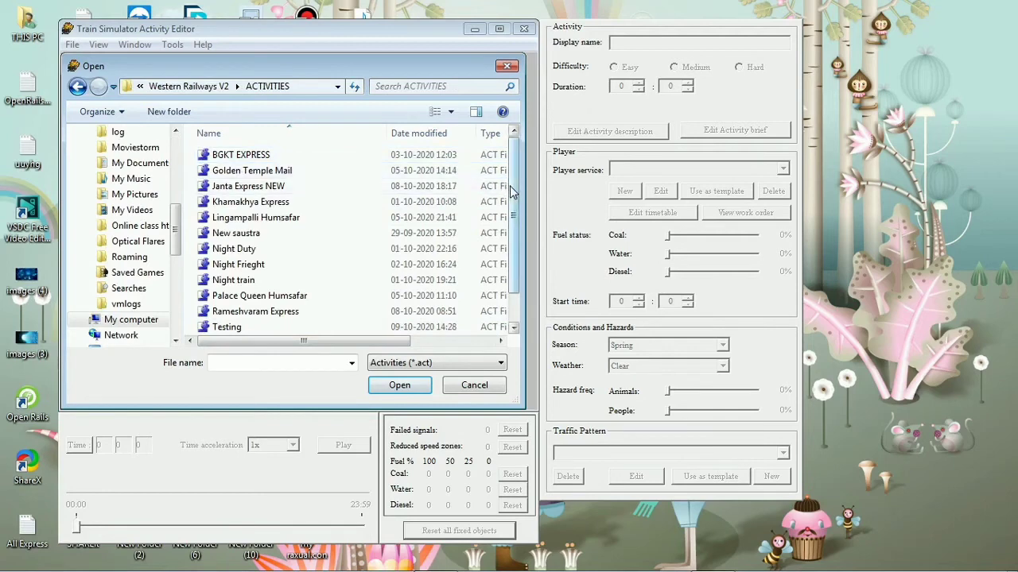
{"action": "scroll", "coordinate": [511, 195], "scroll_direction": "down", "scroll_amount": 1}
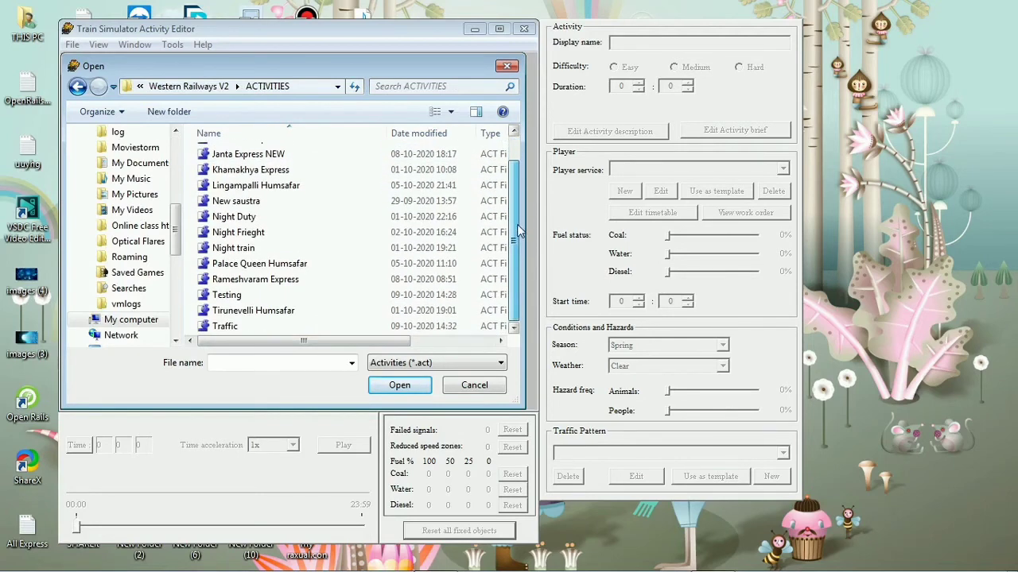
{"action": "left_click", "coordinate": [266, 299]}
{"action": "left_click", "coordinate": [399, 384]}
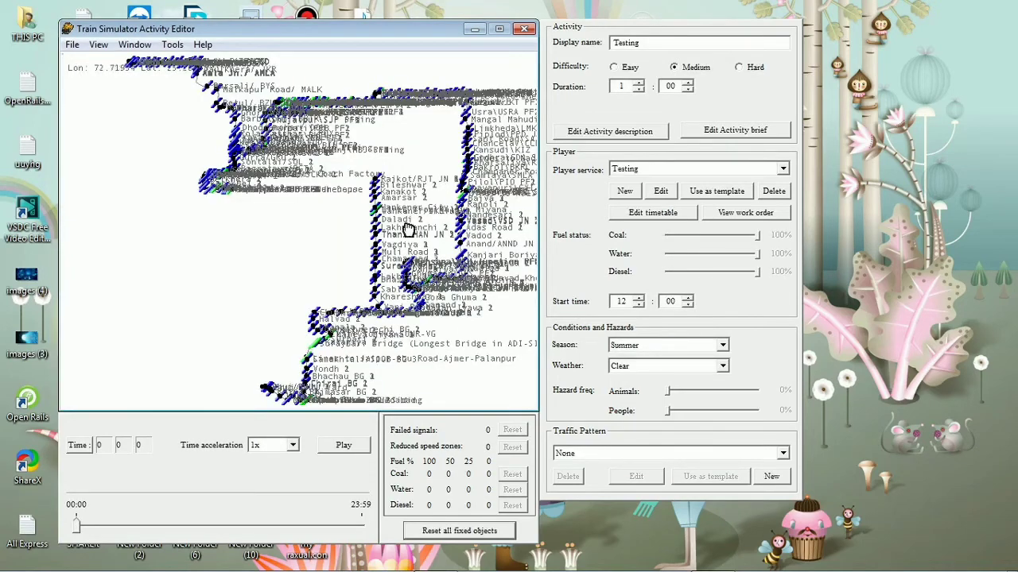
Step: Create a new traffic pattern for the Testing activity with Traffic as its name and display name
{"action": "left_click_drag", "start_coordinate": [408, 229], "coordinate": [322, 272]}
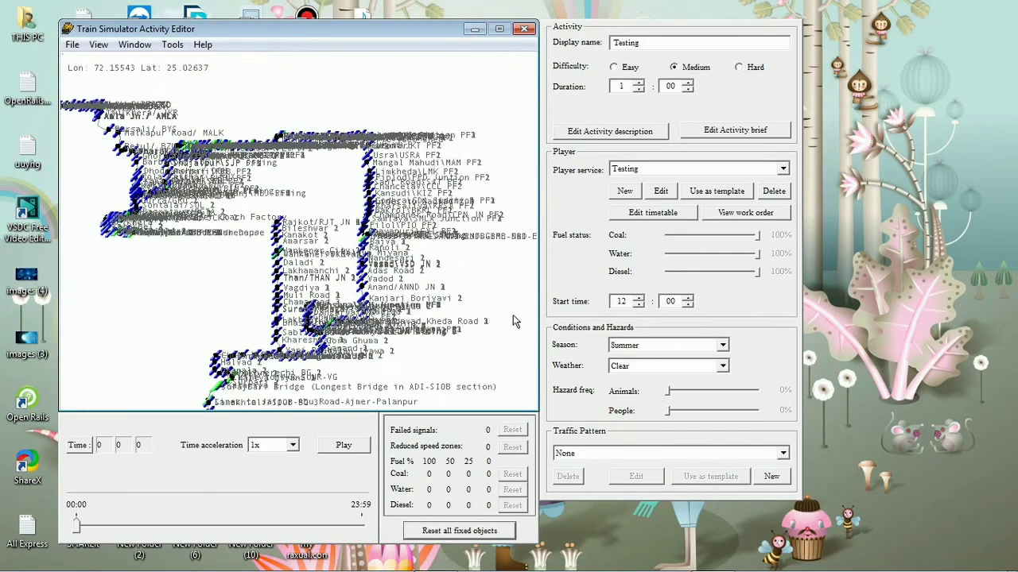
{"action": "left_click", "coordinate": [771, 477]}
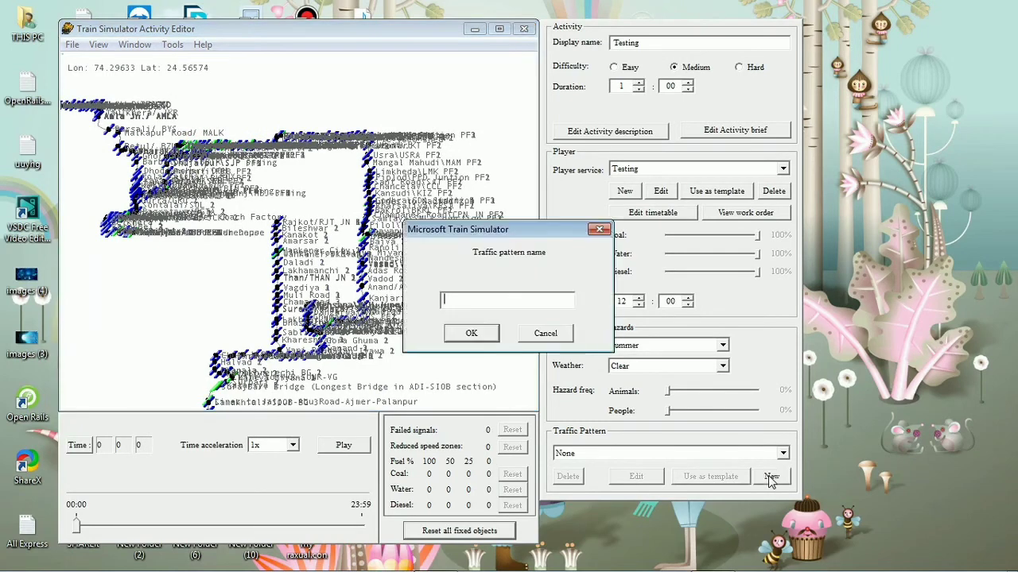
{"action": "right_click", "coordinate": [472, 303]}
{"action": "left_click", "coordinate": [517, 369]}
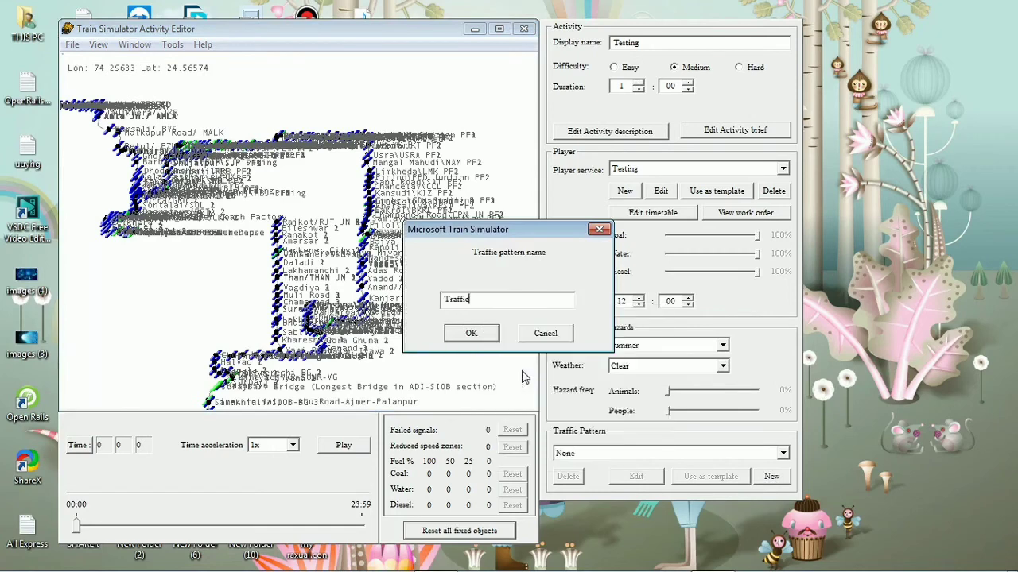
{"action": "left_click", "coordinate": [471, 333]}
{"action": "right_click", "coordinate": [500, 299]}
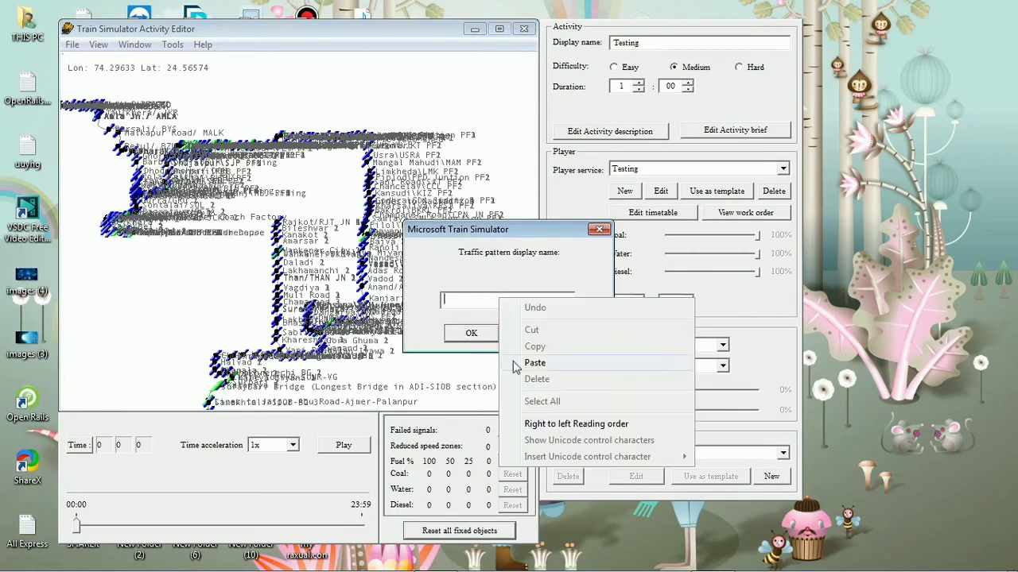
{"action": "left_click", "coordinate": [538, 370]}
{"action": "left_click", "coordinate": [471, 333]}
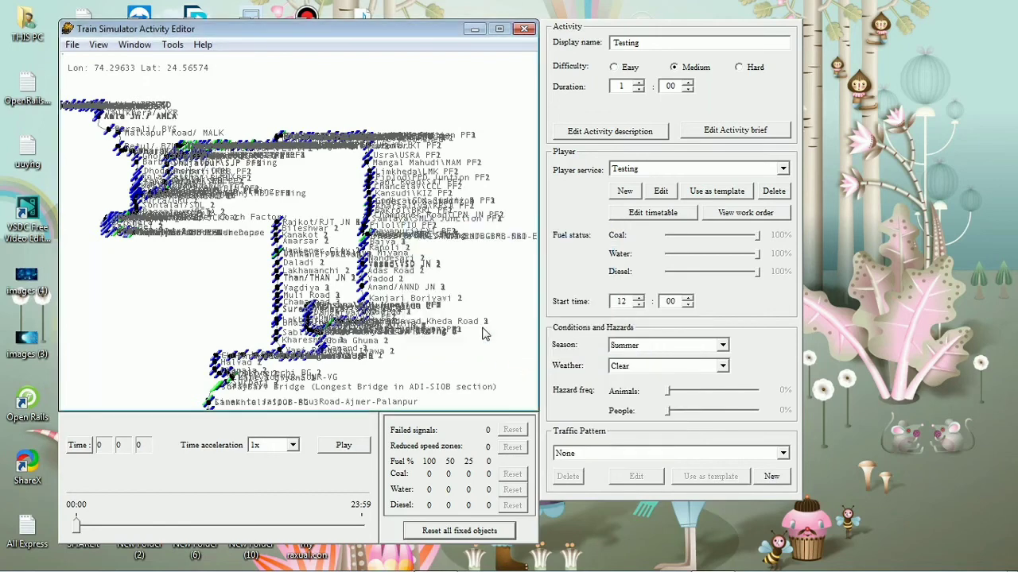
Step: Insert the Traffic service into the Testing activity's Traffic pattern with a start time of 12:0:0
{"action": "left_click", "coordinate": [636, 477]}
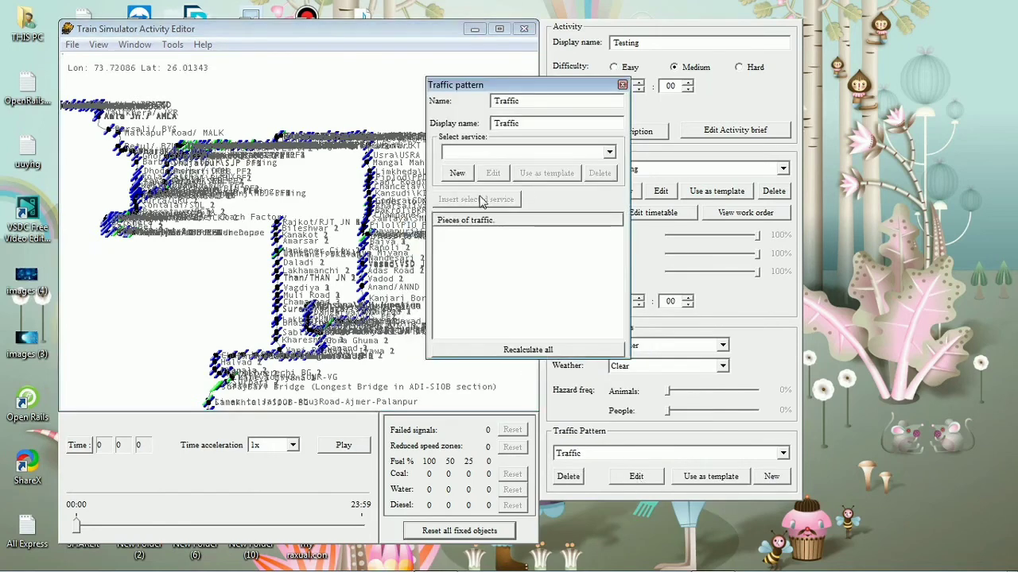
{"action": "left_click", "coordinate": [609, 153]}
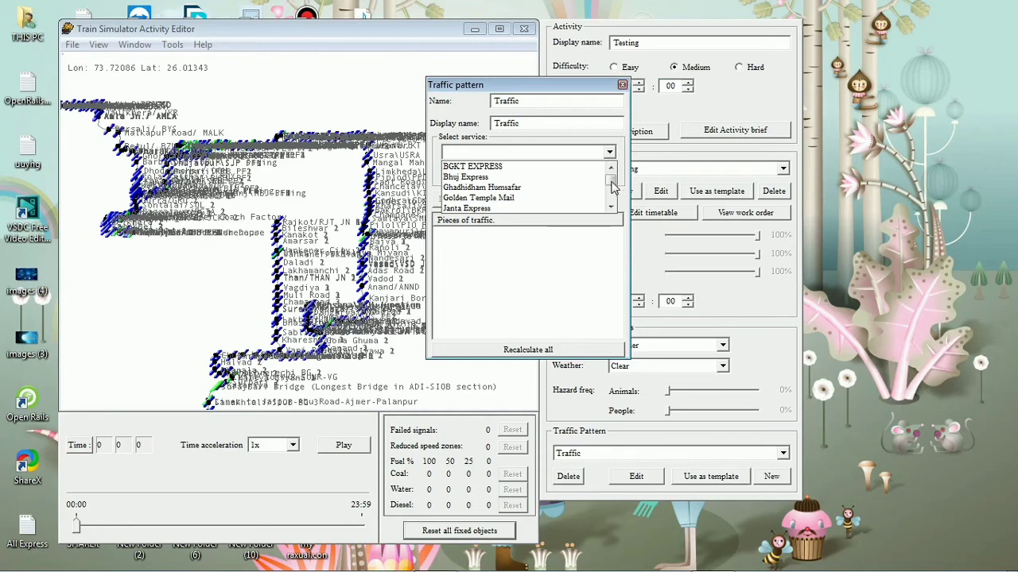
{"action": "left_click_drag", "start_coordinate": [609, 193], "coordinate": [611, 205]}
{"action": "scroll", "coordinate": [611, 205], "scroll_direction": "down", "scroll_amount": 1}
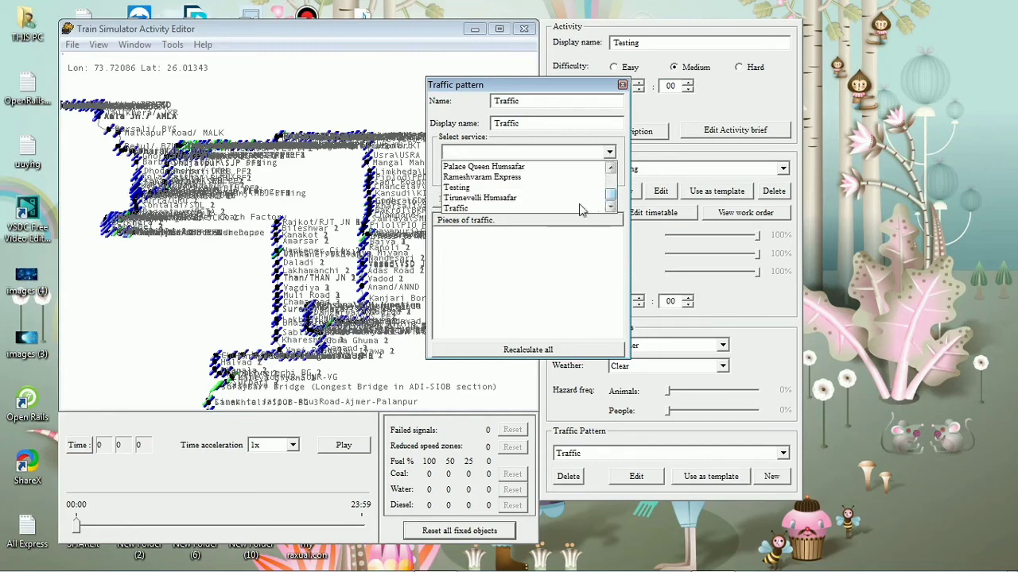
{"action": "left_click", "coordinate": [482, 208]}
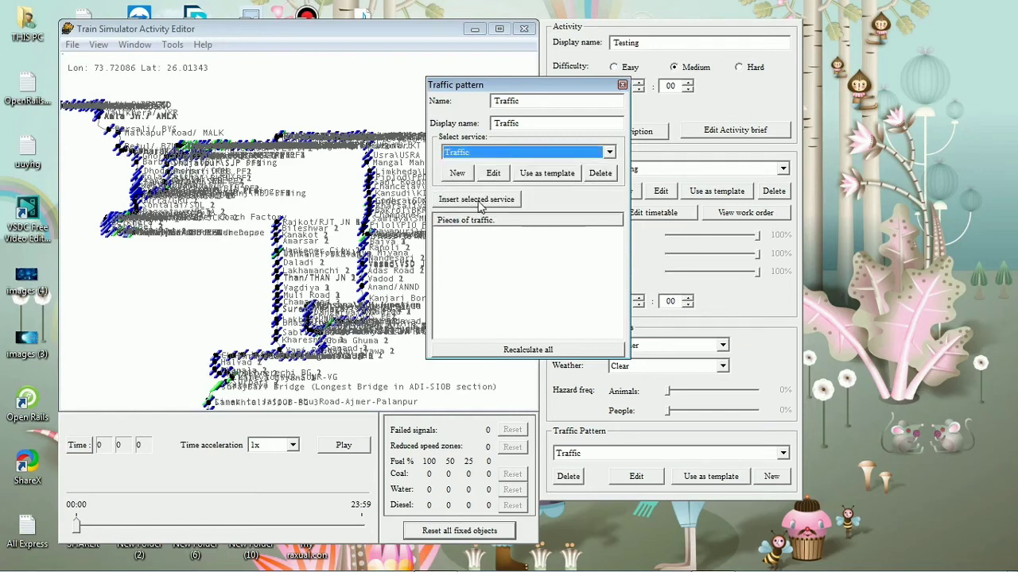
{"action": "left_click", "coordinate": [480, 199]}
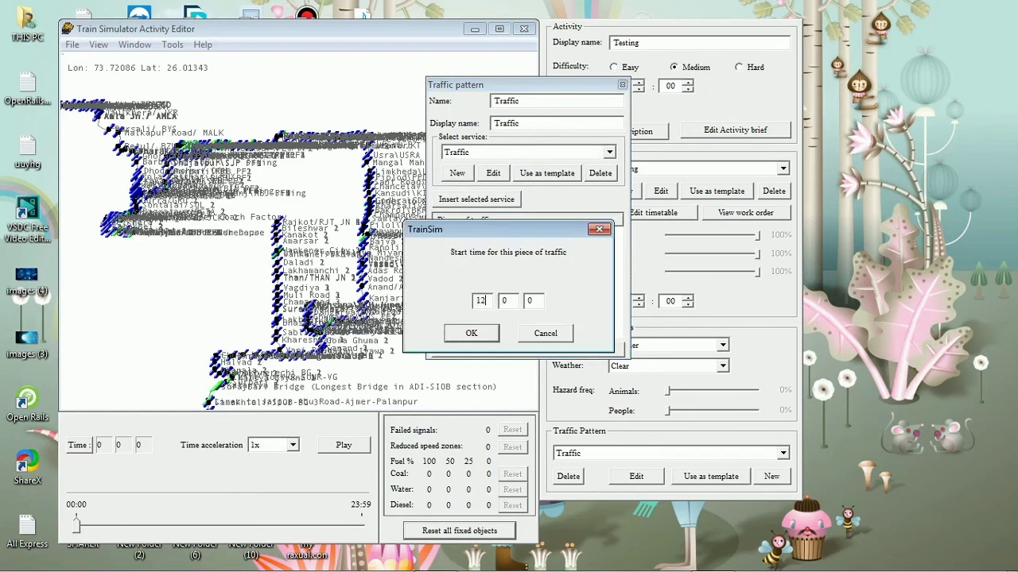
{"action": "left_click", "coordinate": [471, 333]}
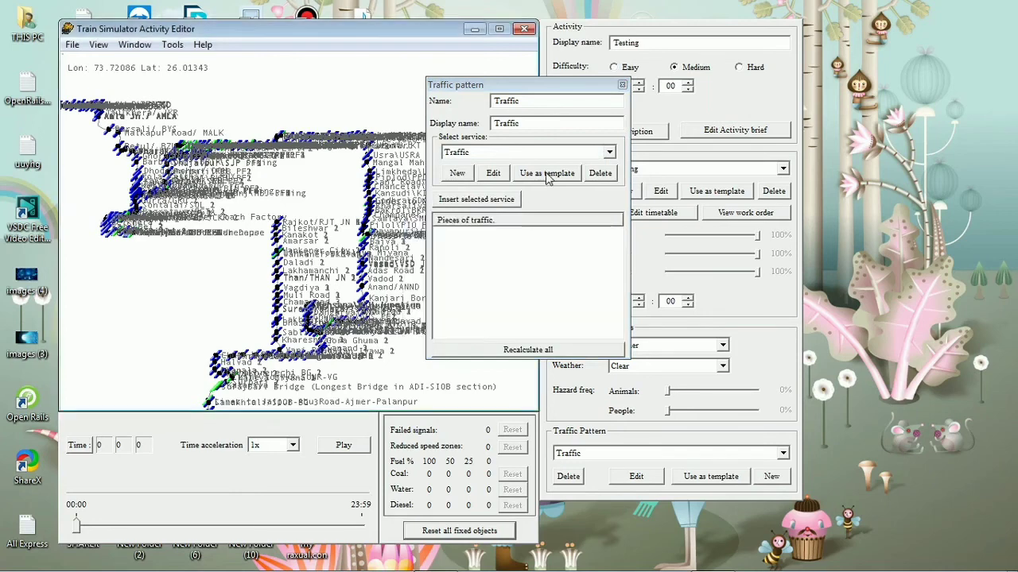
Step: Save the Testing activity with its traffic pattern and exit the Activity Editor
{"action": "left_click", "coordinate": [622, 85]}
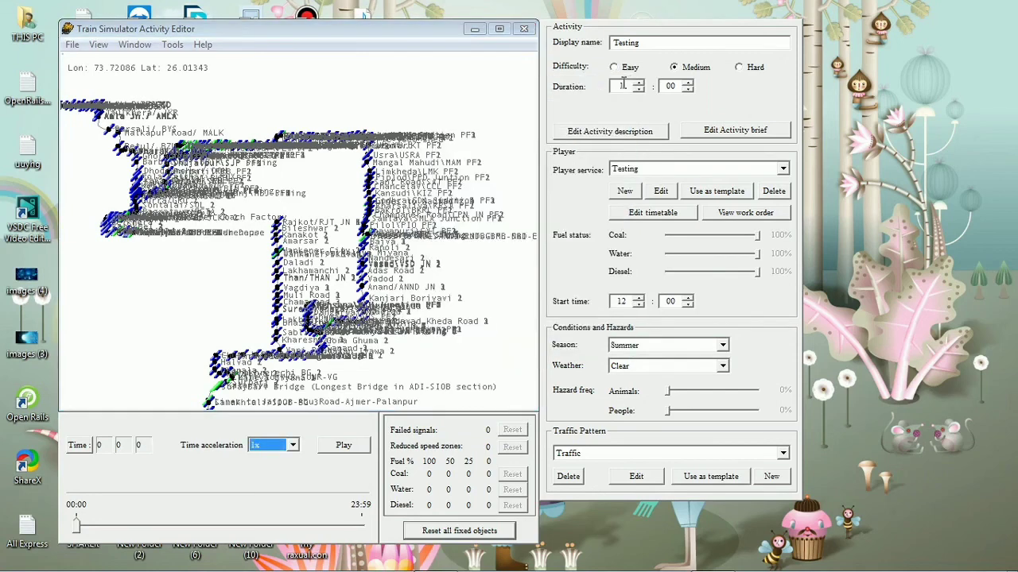
{"action": "left_click", "coordinate": [72, 44]}
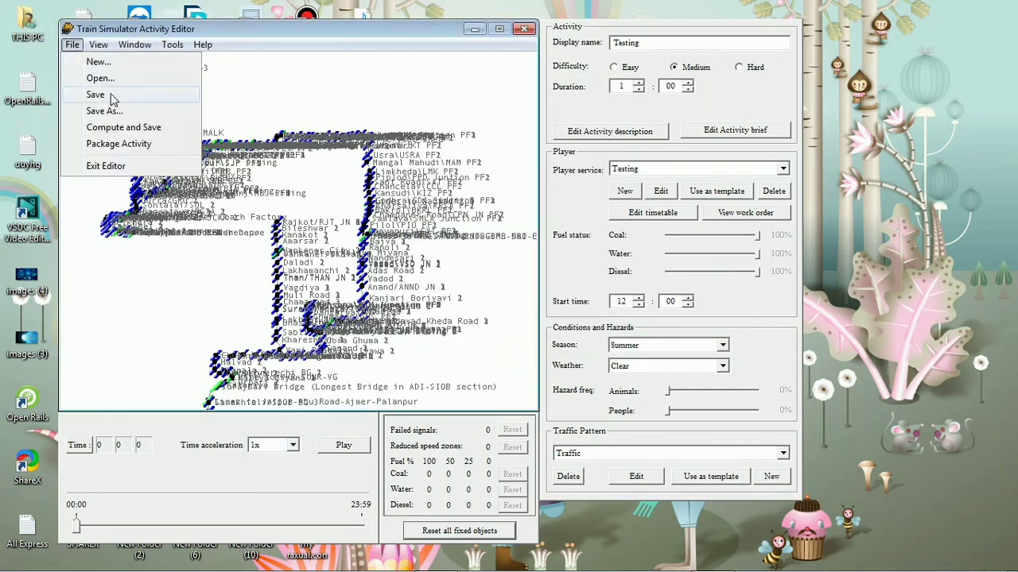
{"action": "left_click", "coordinate": [112, 97]}
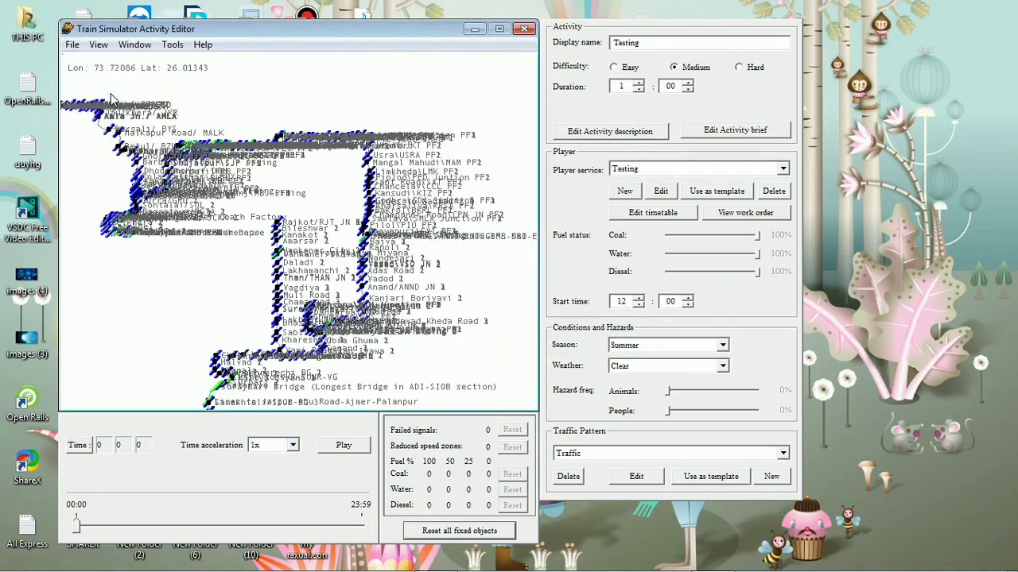
{"action": "left_click", "coordinate": [524, 30]}
{"action": "left_click", "coordinate": [510, 345]}
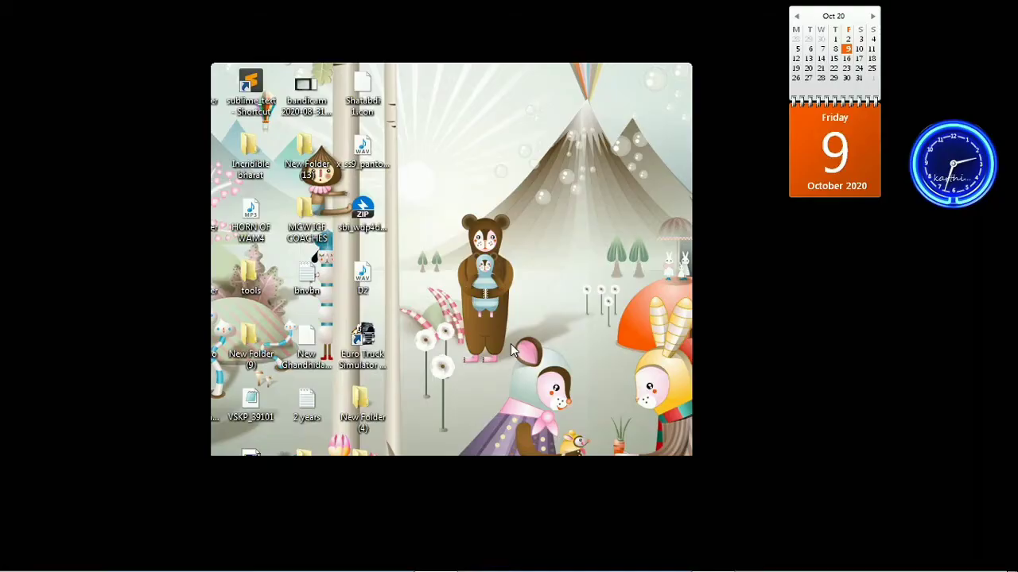
{"action": "right_click", "coordinate": [566, 120]}
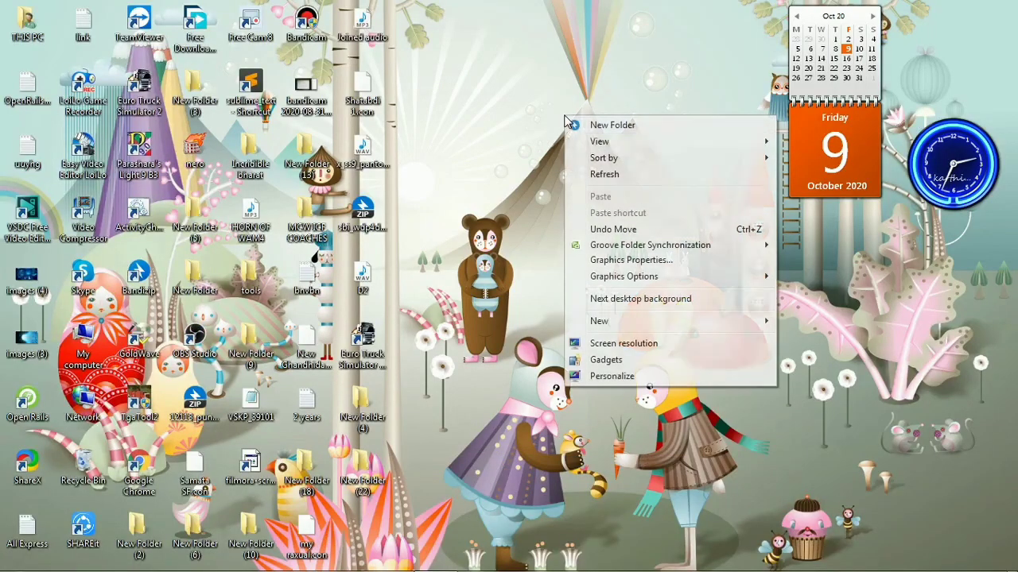
{"action": "left_click", "coordinate": [602, 169]}
{"action": "right_click", "coordinate": [602, 169]}
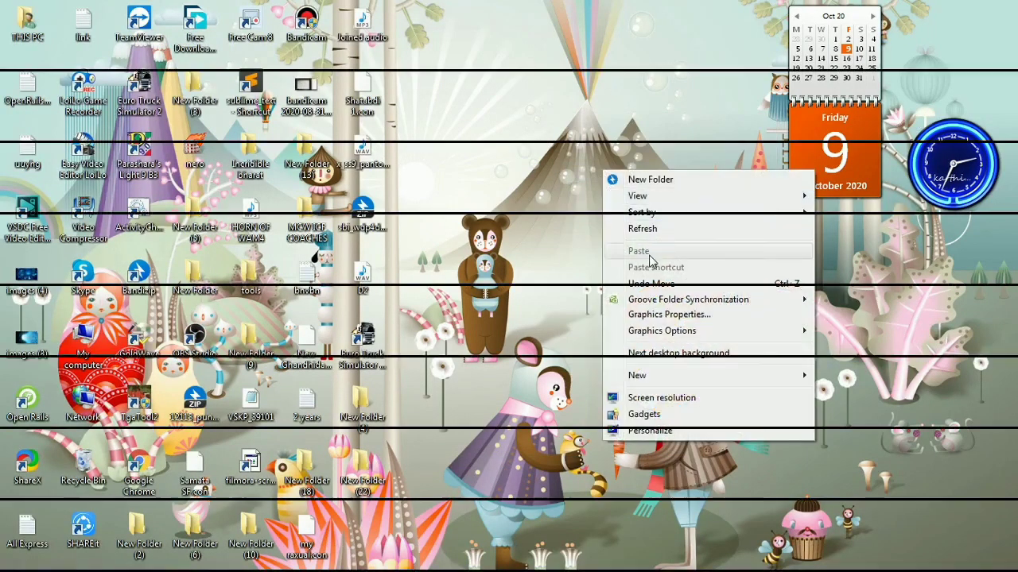